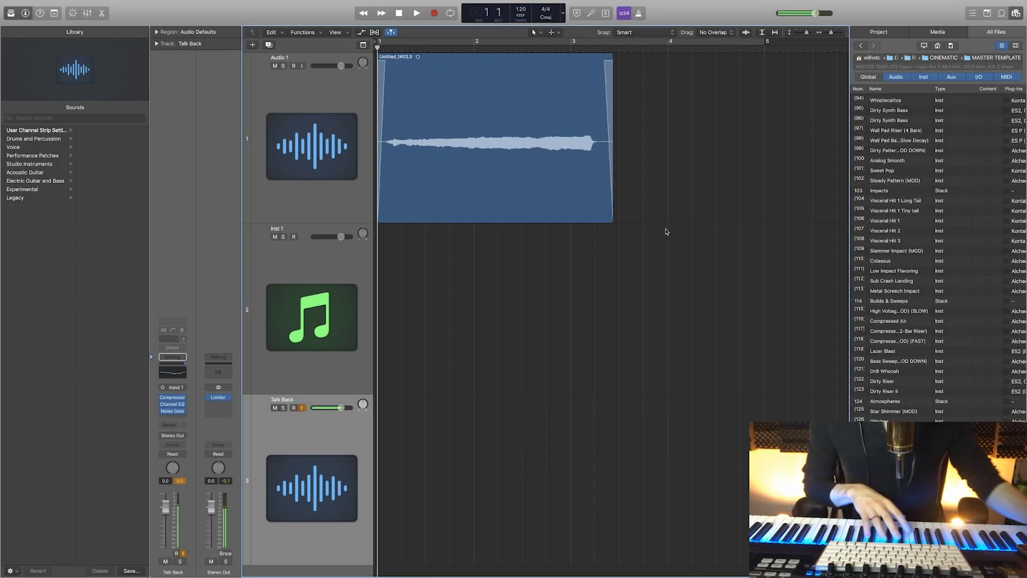
Check Inst 1's Kontakt instrument and its file browser, then close the Kontakt window.
left_click(305, 157)
scroll(739, 247, "up", 1)
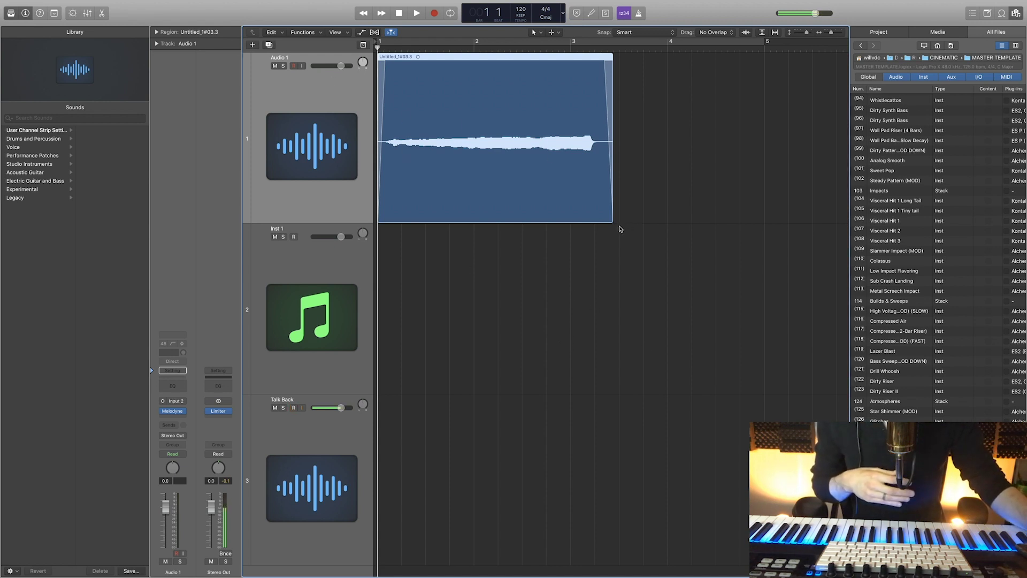
left_click(341, 280)
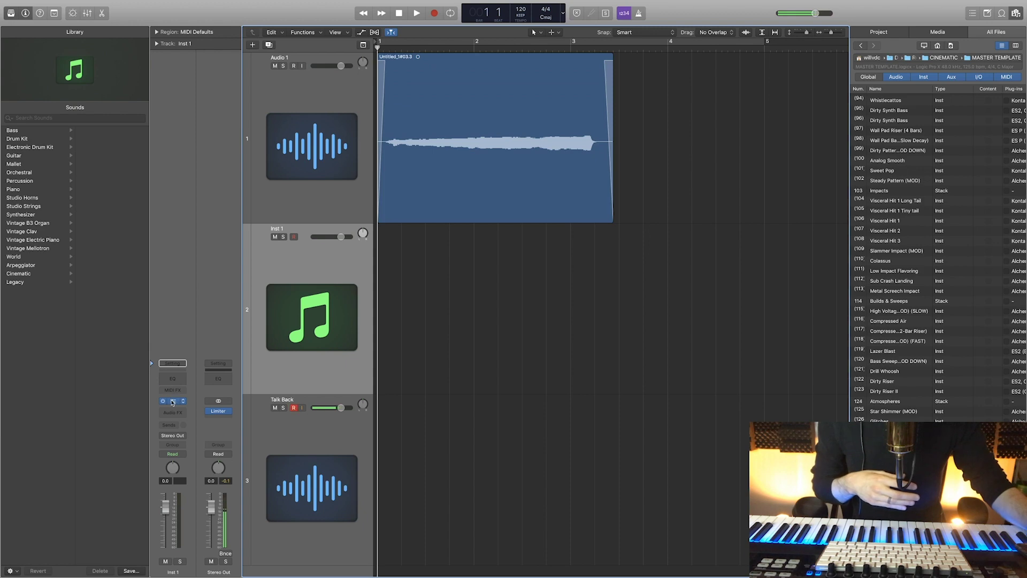
key("v")
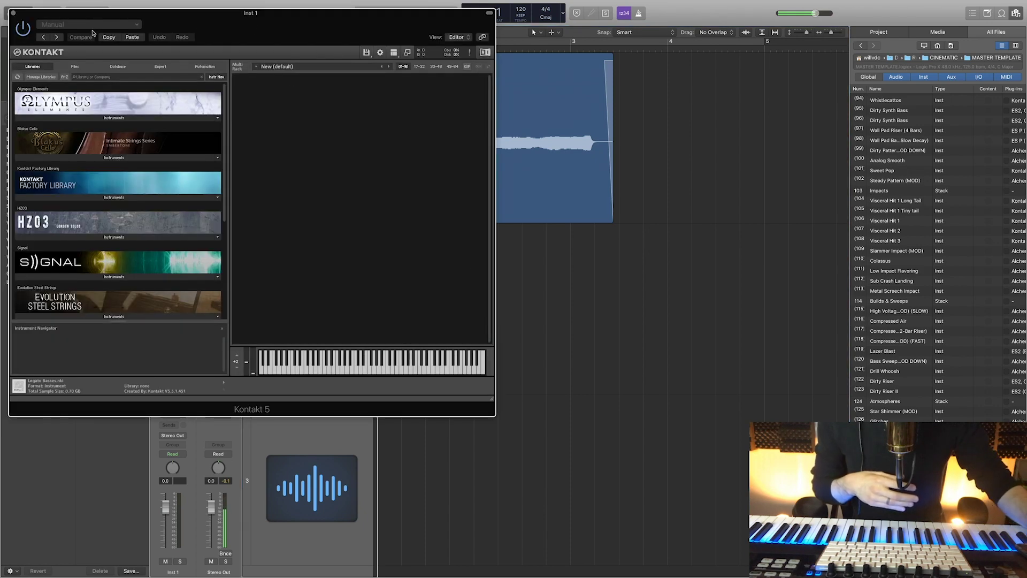
left_click(74, 66)
left_click_drag(324, 31, 668, 120)
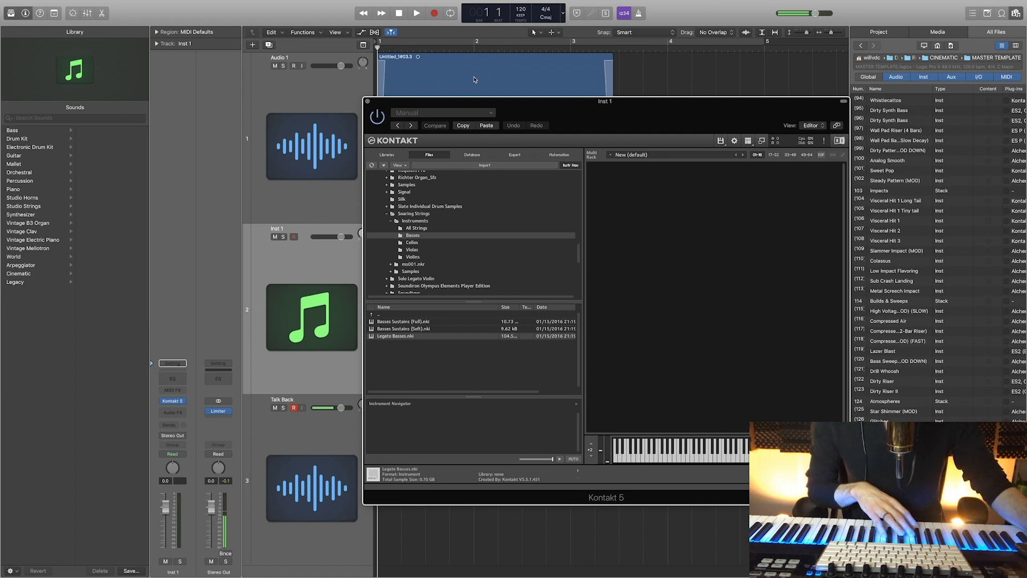
left_click(367, 99)
Play back the Audio 1 violin recording, then select the Untitled_1#03.3 region.
left_click(470, 208)
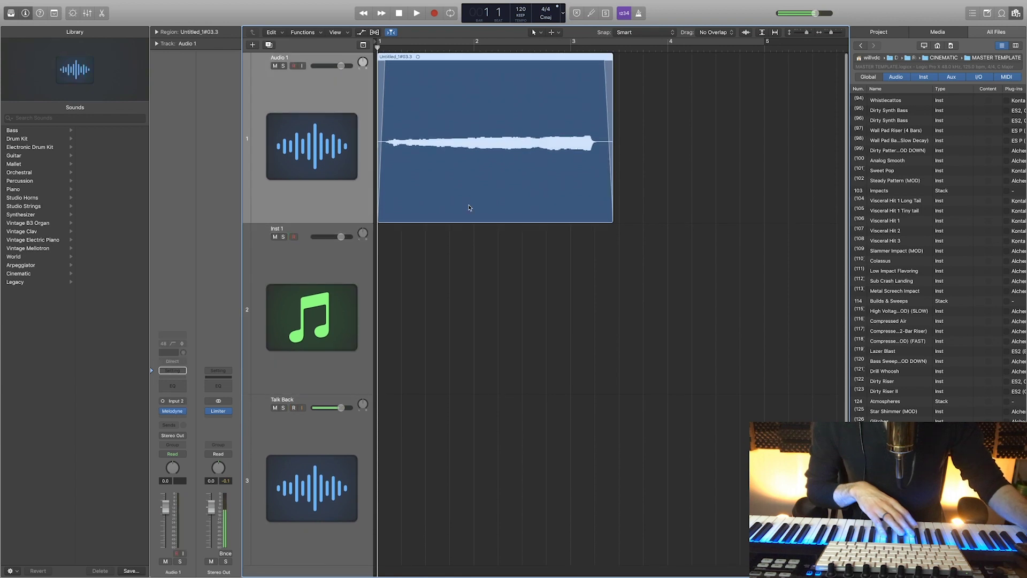
left_click(538, 284)
key("space")
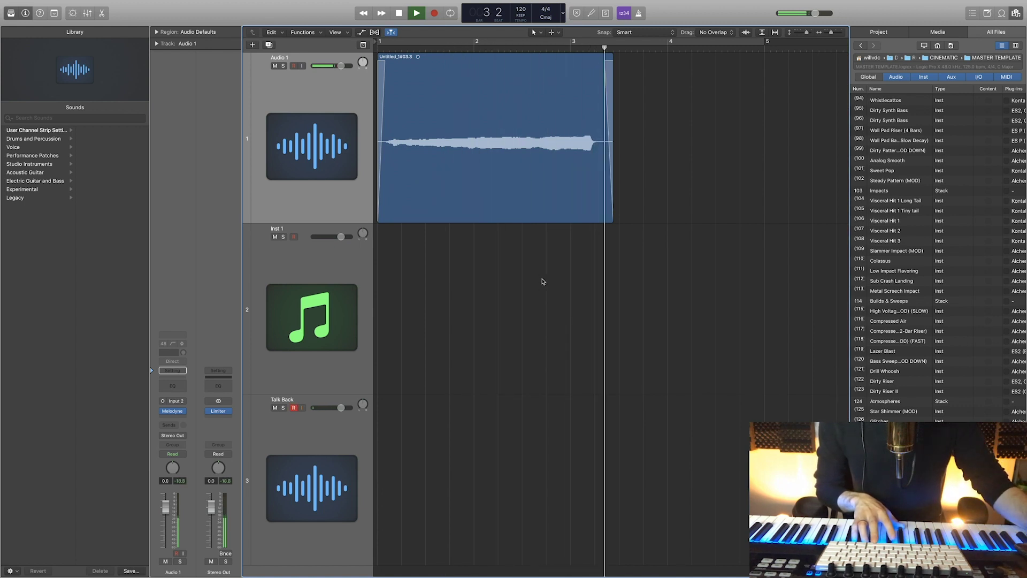
key("space")
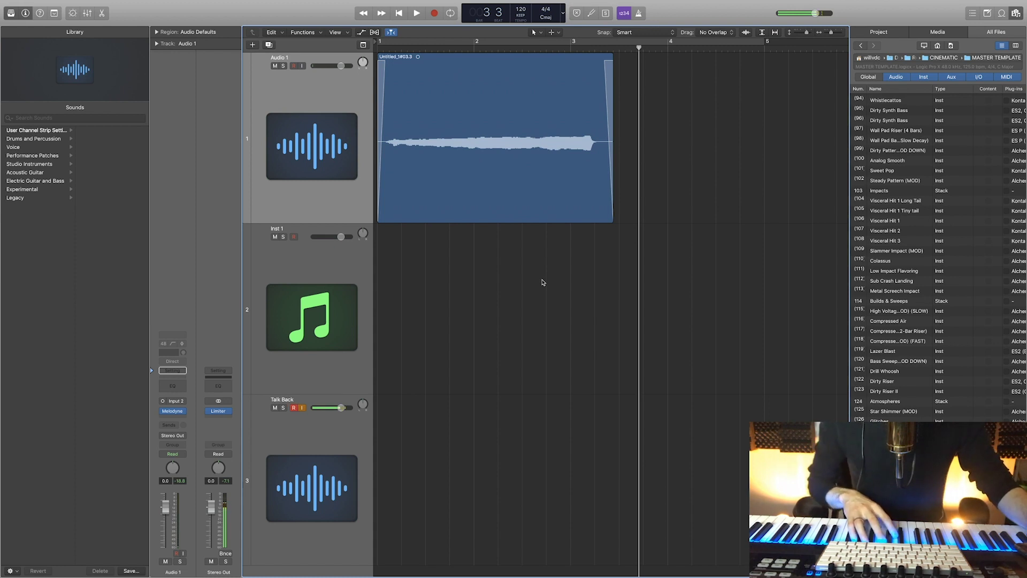
left_click(331, 190)
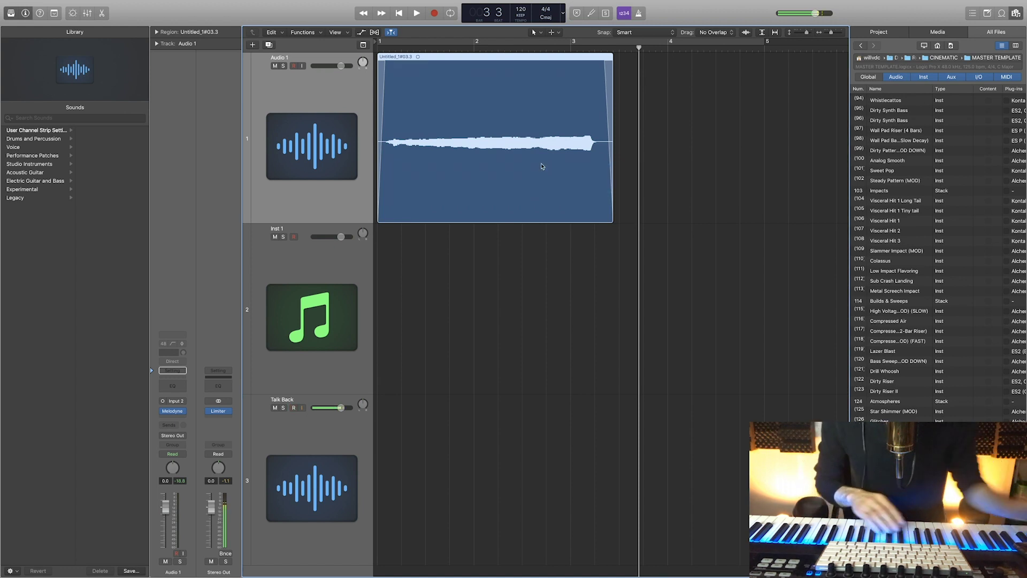
Accept the bounce settings and create an Electric Violin folder inside the Simple Kontakt Intrument Demo folder.
key("super+b")
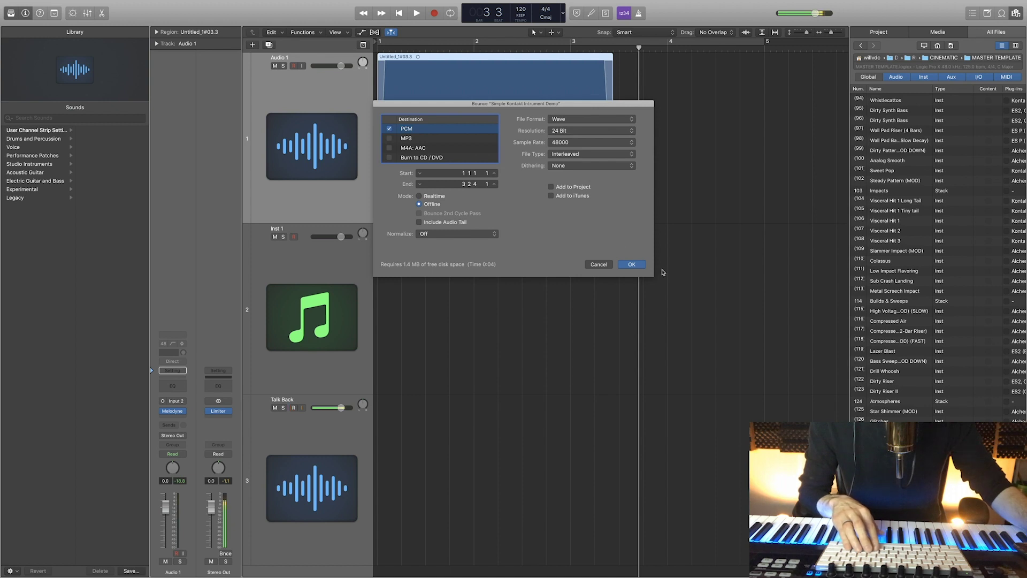
left_click(632, 264)
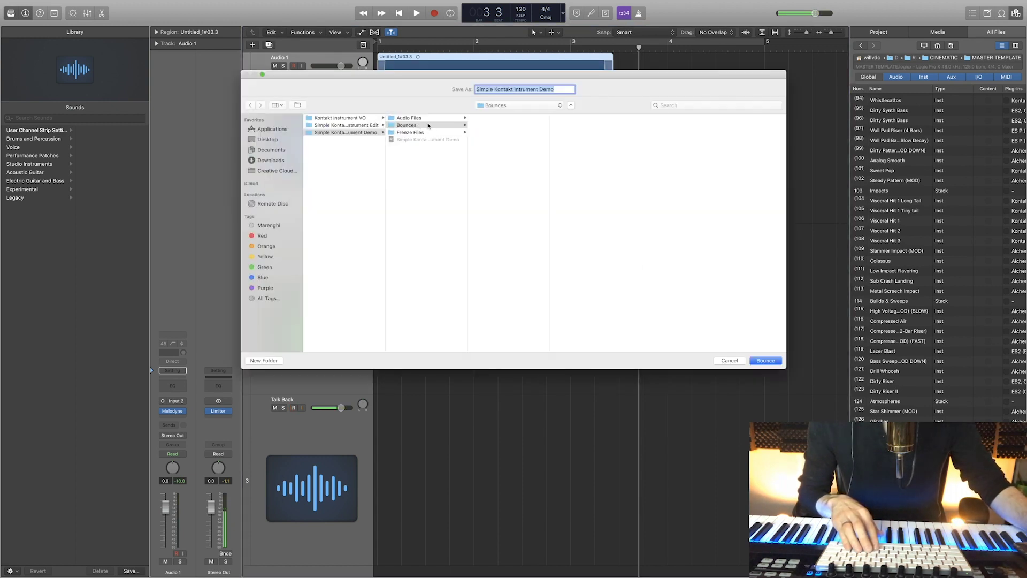
left_click(429, 125)
left_click(349, 132)
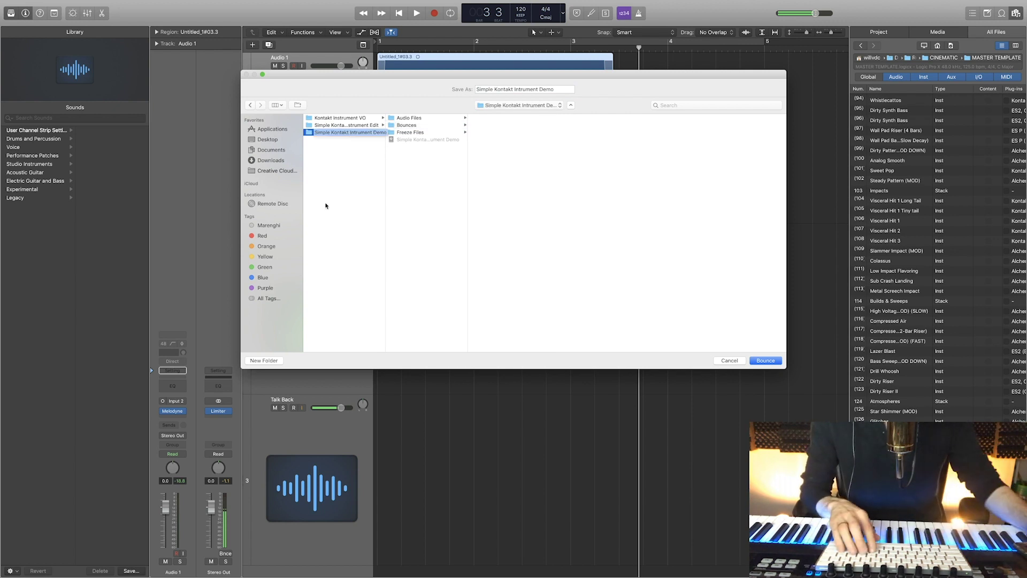
left_click(264, 360)
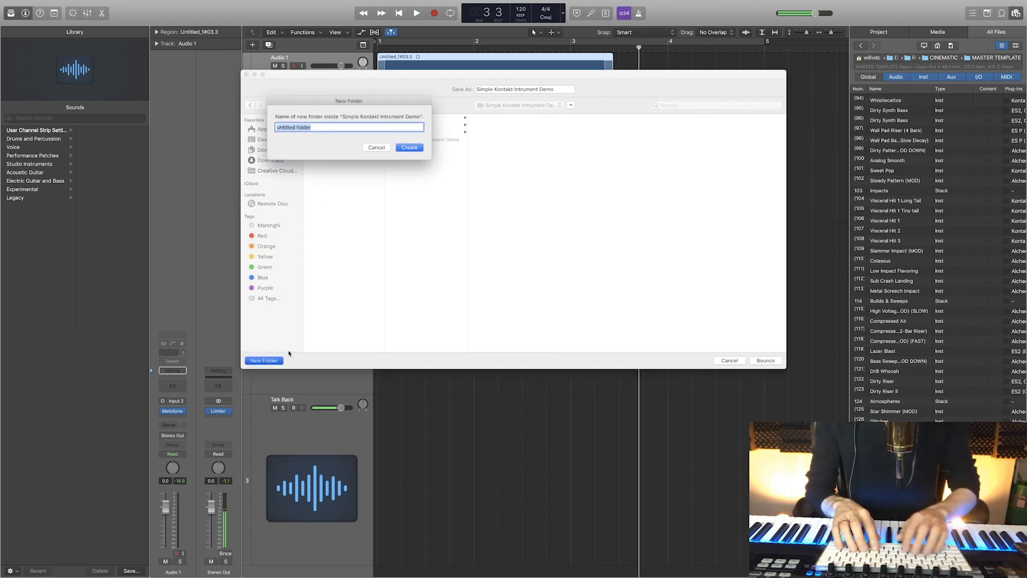
type("Elec")
type("tric Keys")
key("Return")
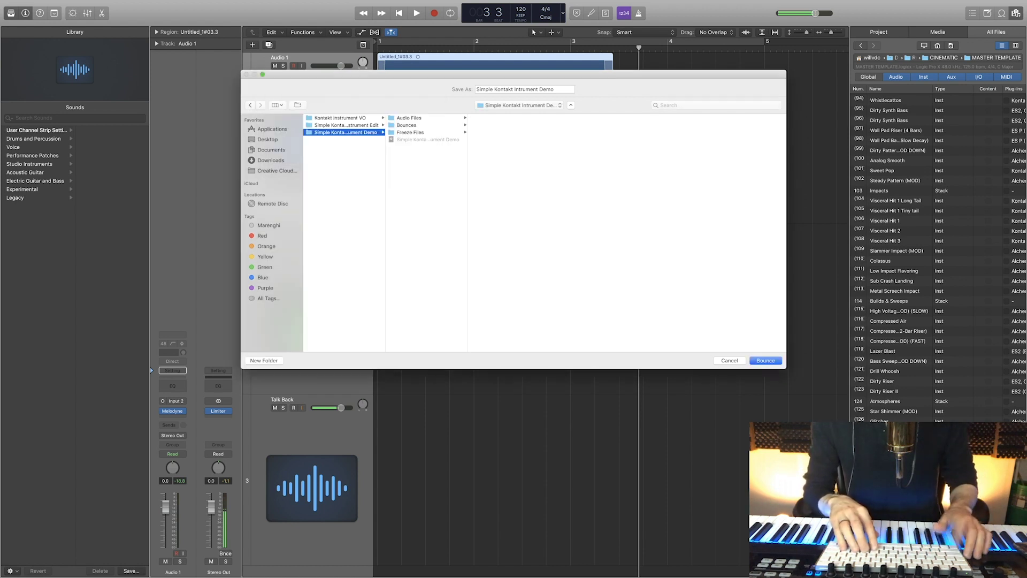
Name the bounce file Violin Sample_C and bounce it into the Electric Violin folder.
triple_click(534, 88)
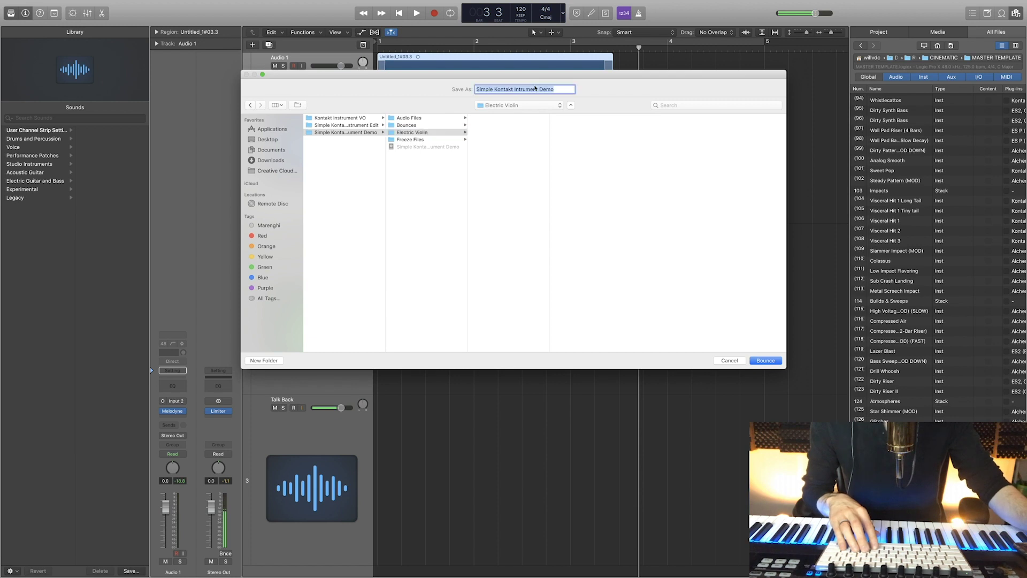
left_click_drag(632, 82, 598, 248)
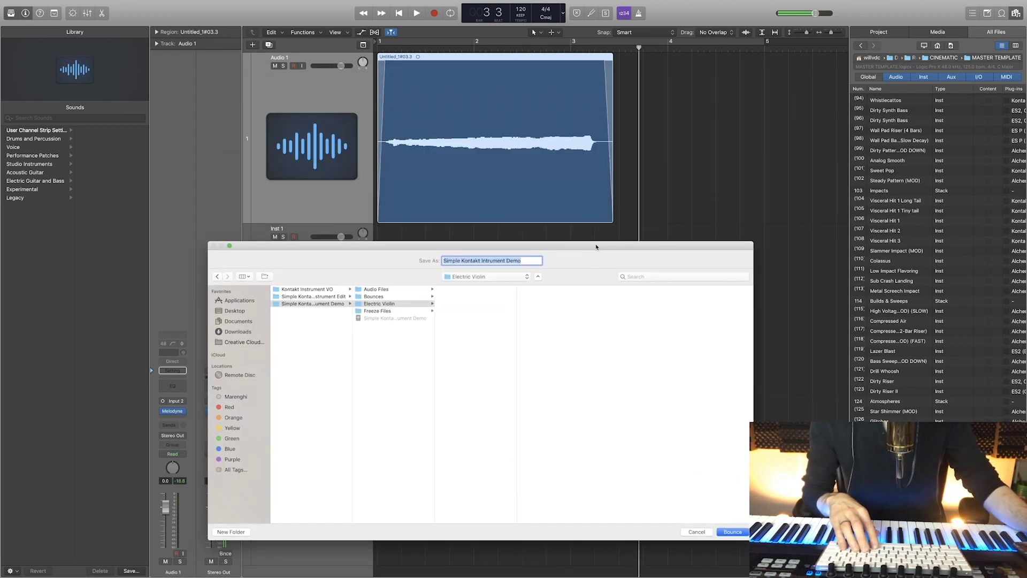
left_click_drag(556, 248, 561, 244)
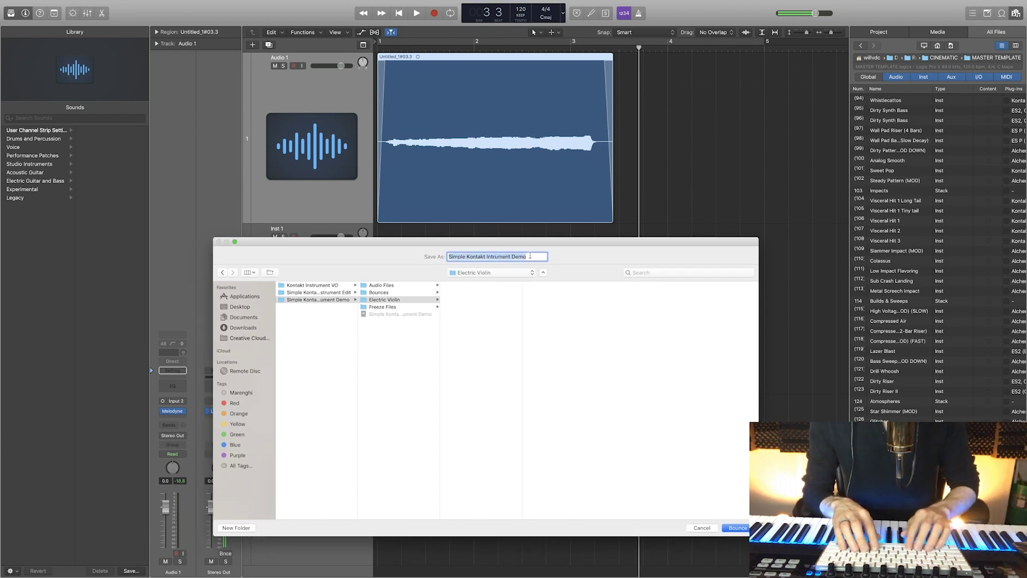
type("Violin S")
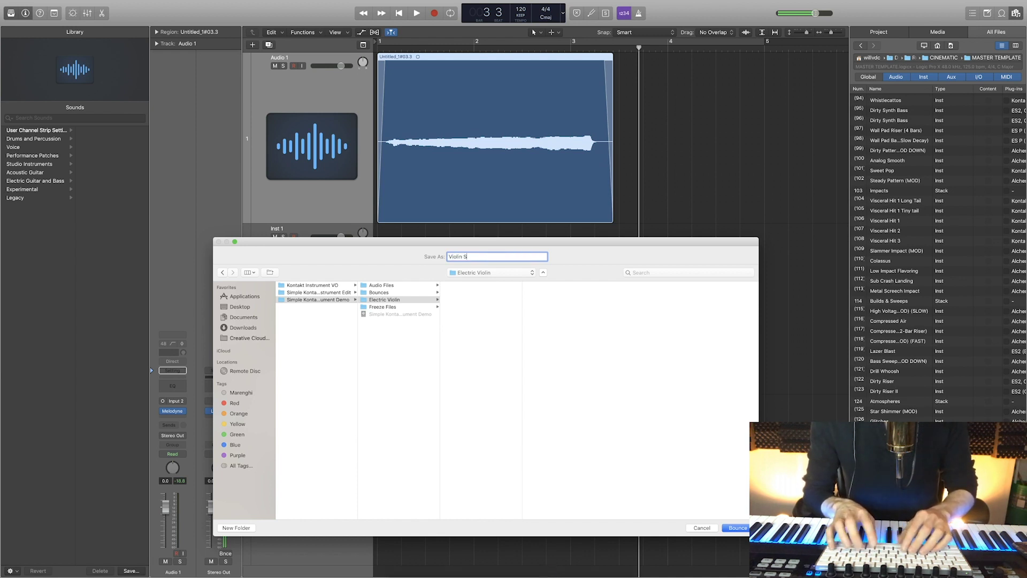
type("ample")
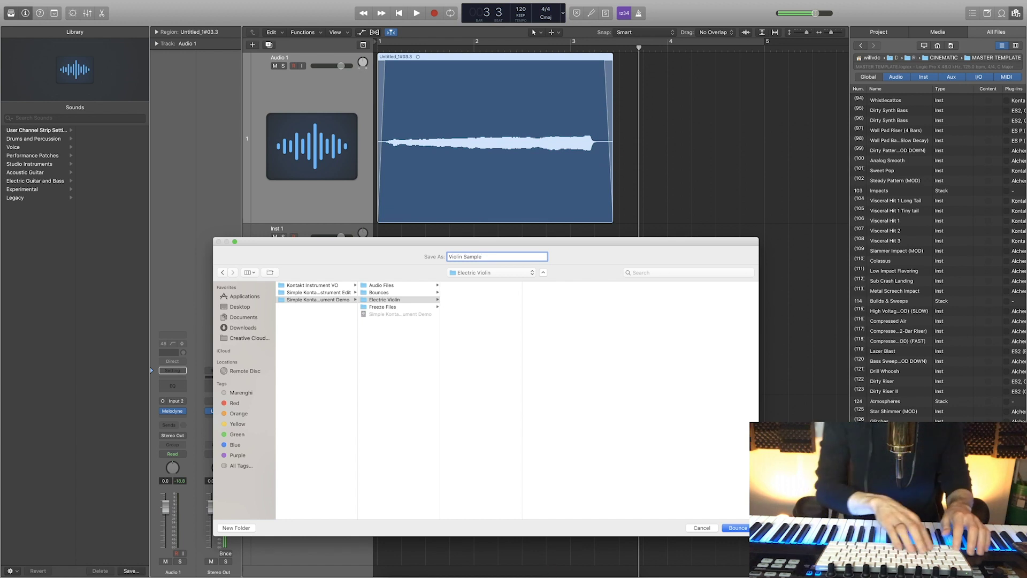
type("_C")
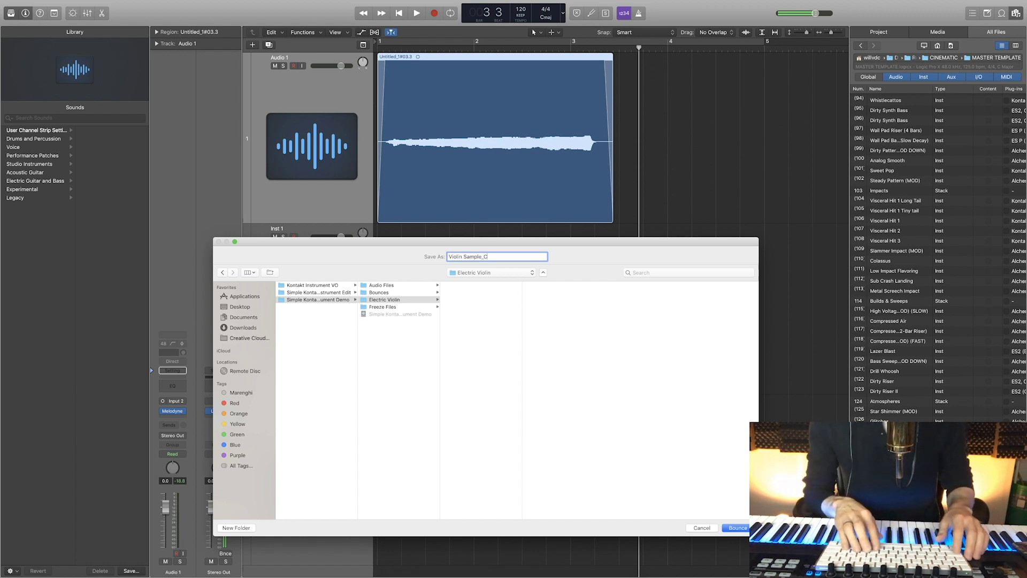
left_click(414, 300)
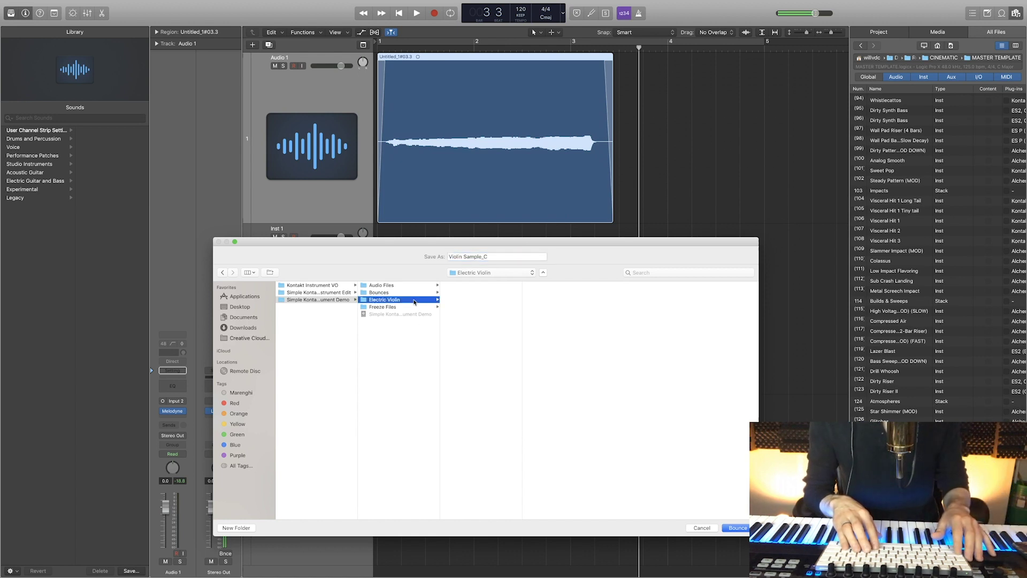
key("Return")
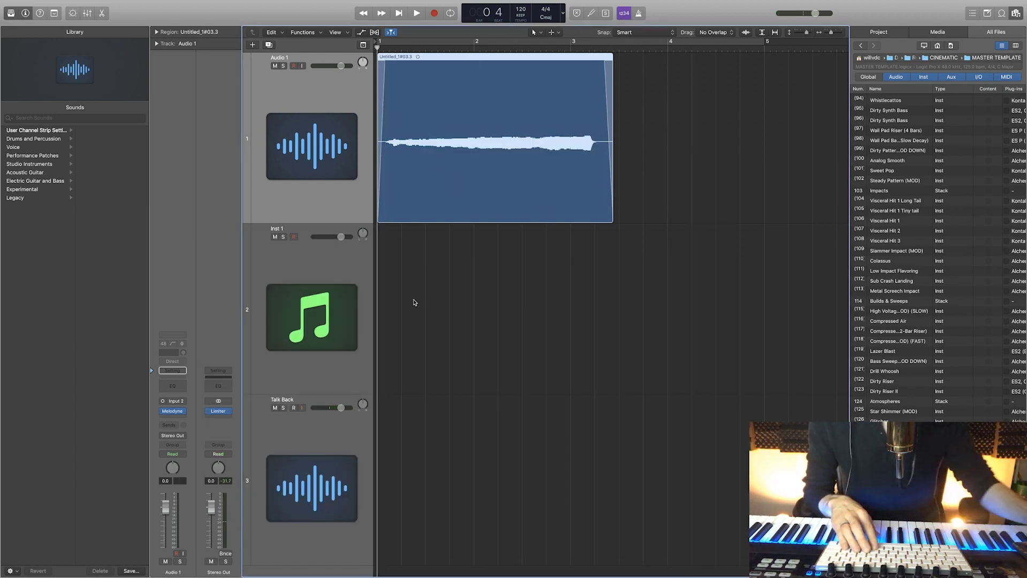
Reopen Inst 1's Kontakt 5 window, reposition it, and exit Logic's full-screen mode.
left_click(345, 329)
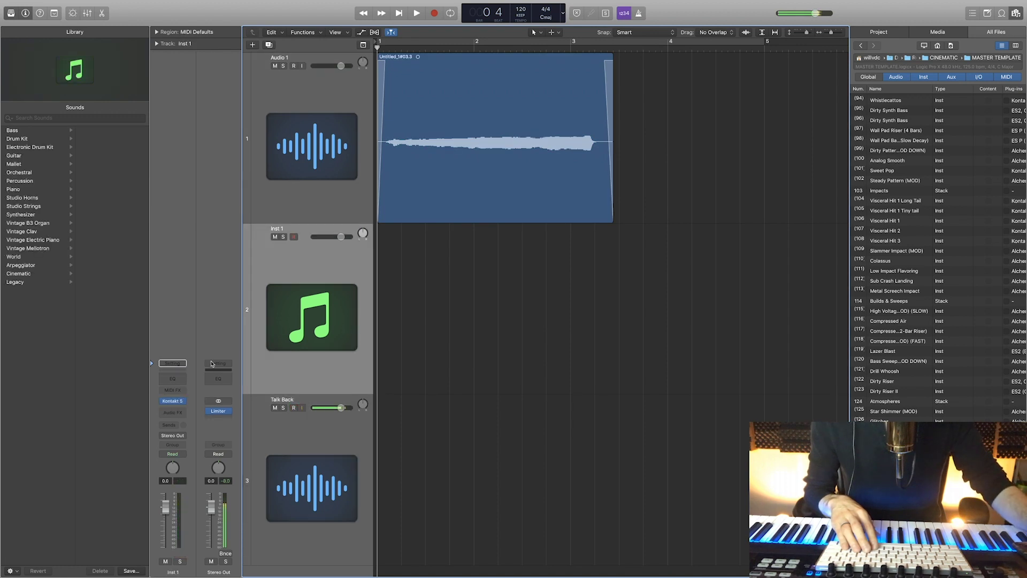
left_click(173, 401)
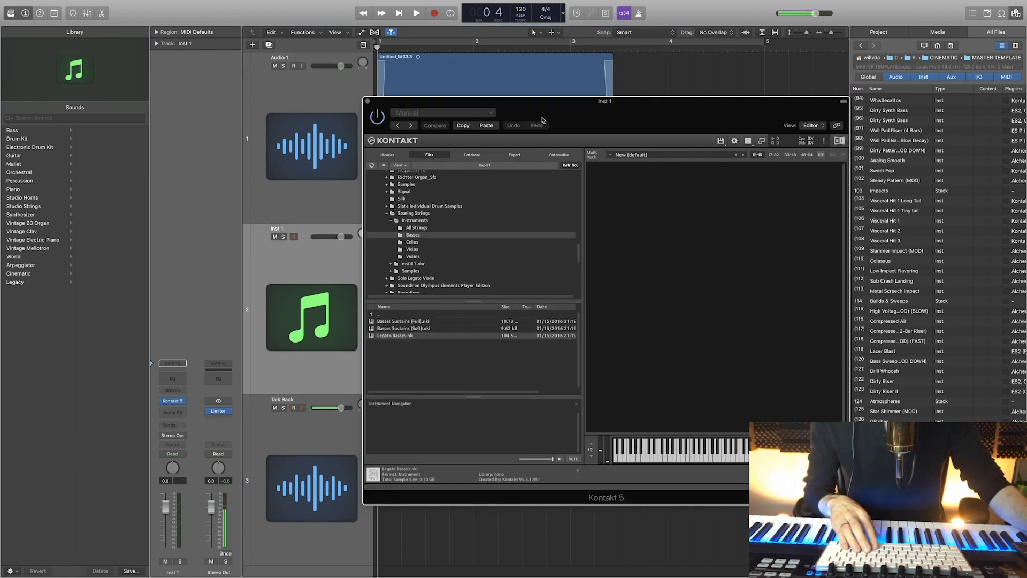
left_click_drag(541, 119, 561, 105)
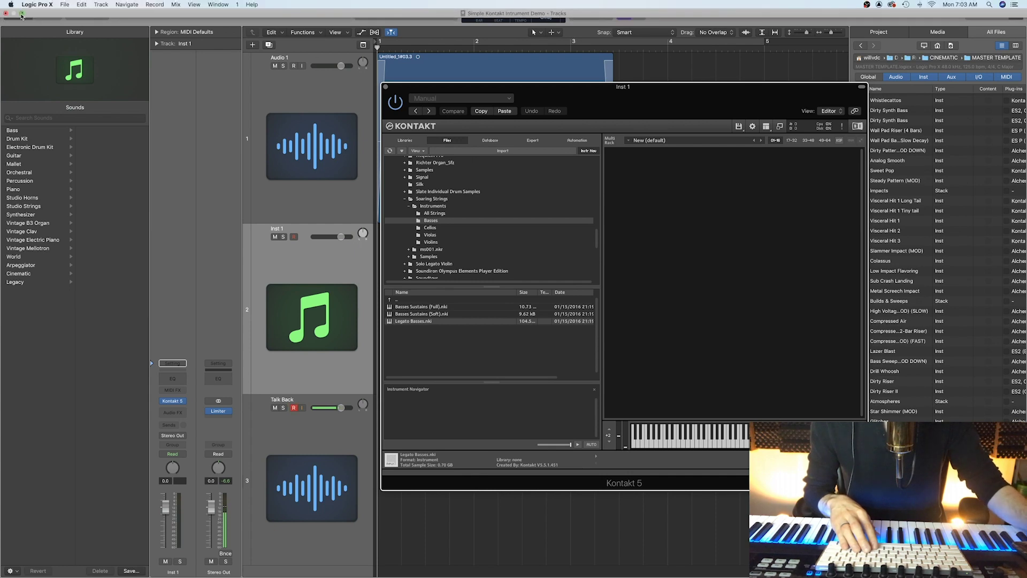
left_click(21, 13)
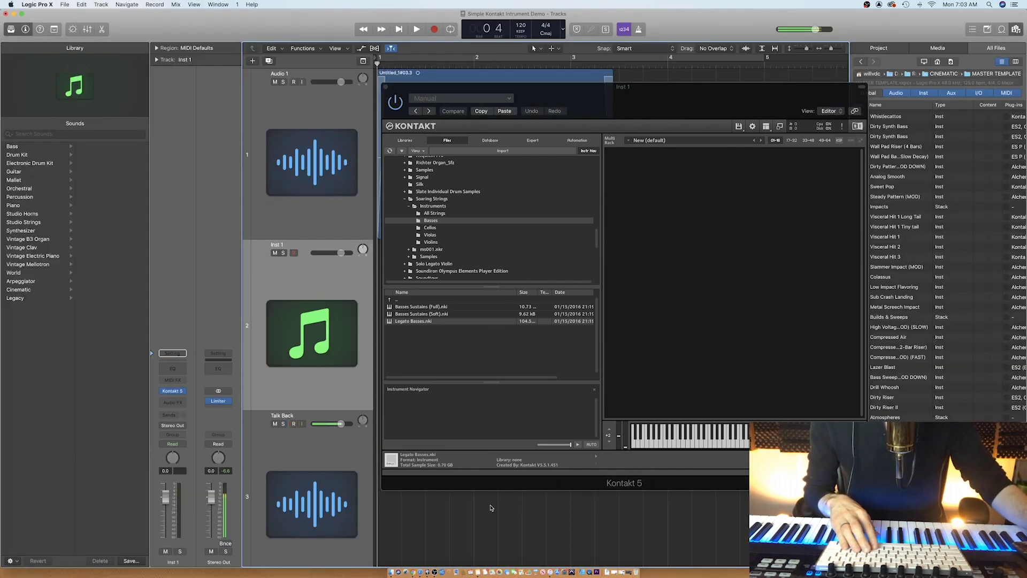
Drag Violin Sample_C.wav from Finder's Electric Violin folder into Kontakt's rack as a new instrument.
left_click(392, 571)
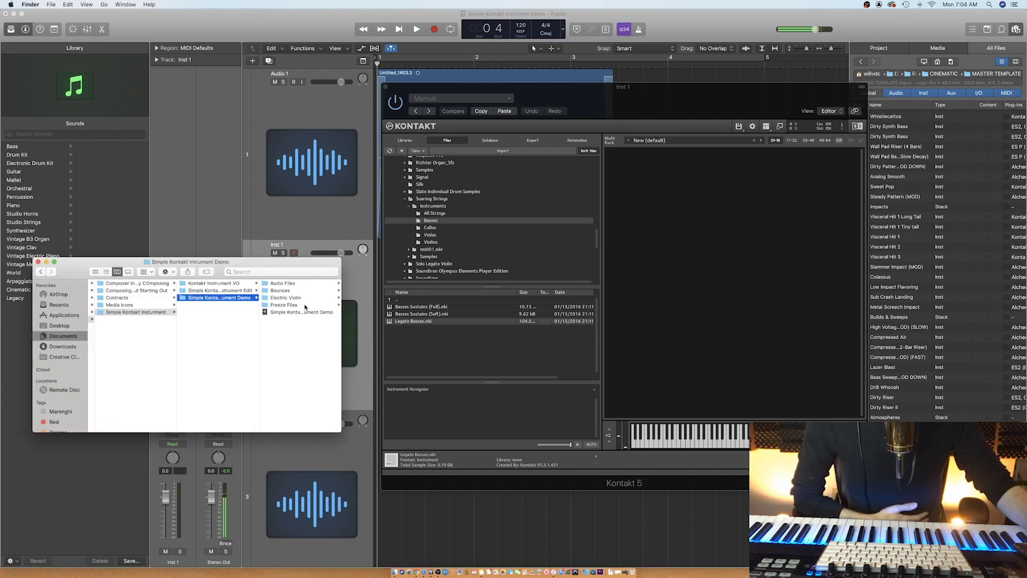
left_click(292, 298)
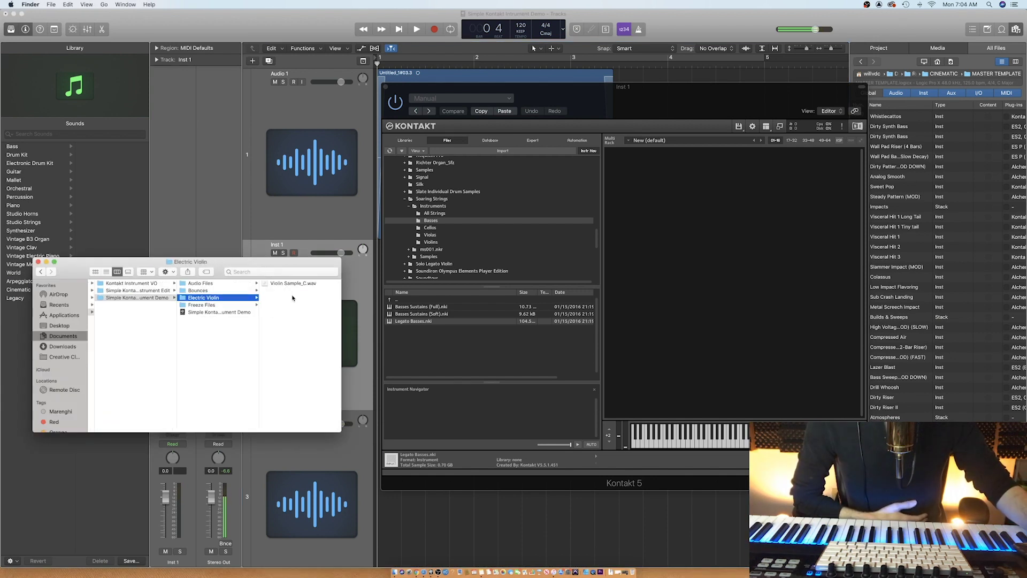
left_click(270, 283)
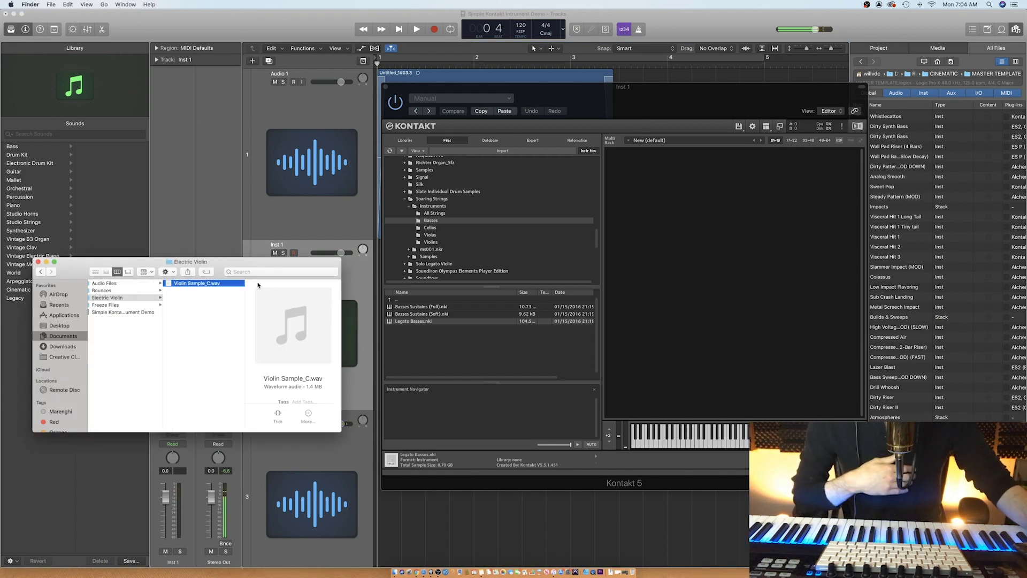
left_click_drag(195, 285, 690, 267)
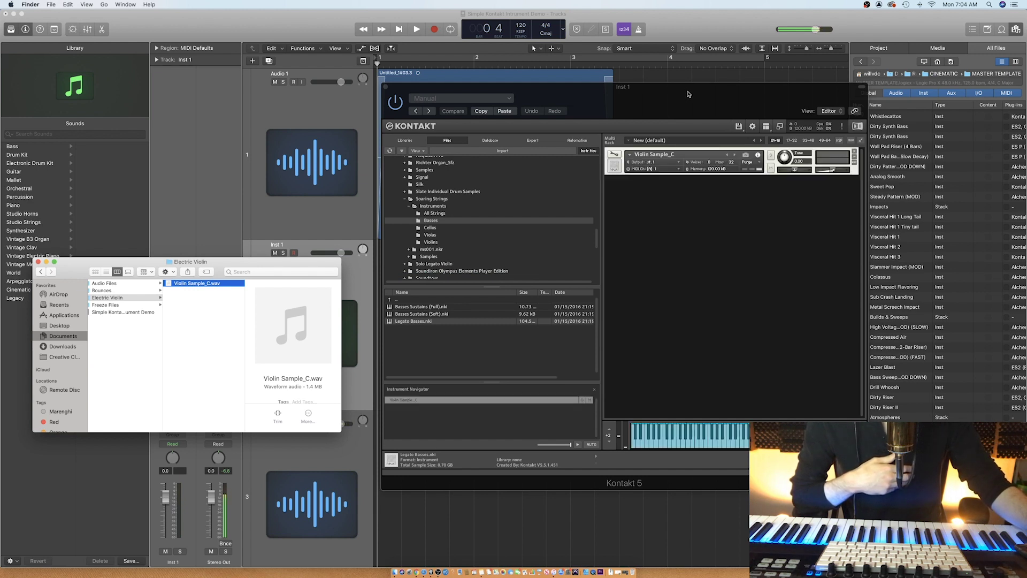
left_click_drag(694, 96, 528, 106)
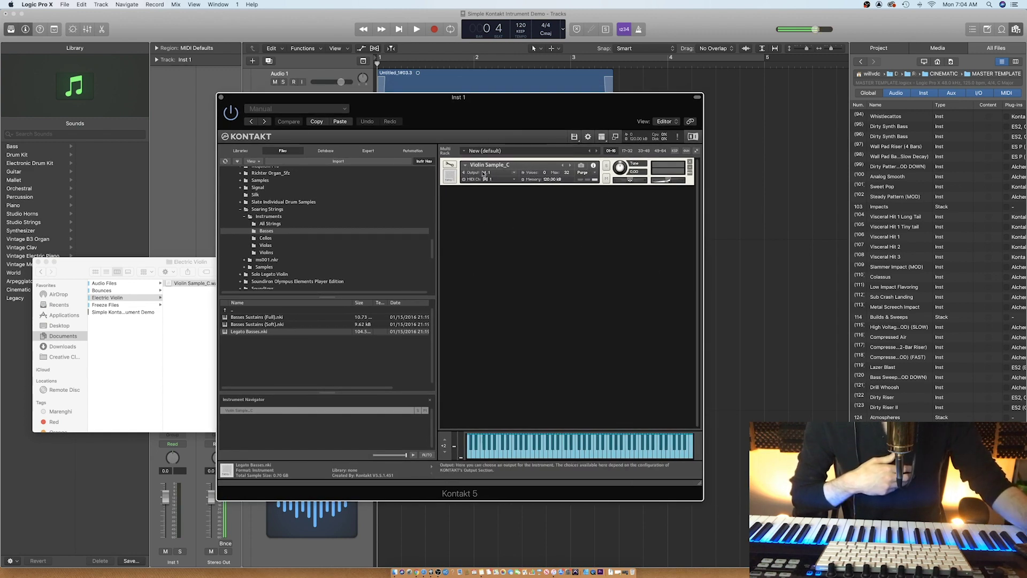
Enter Kontakt's Edit Mode for Violin Sample_C and show the Mapping Editor zone grid.
left_click(450, 165)
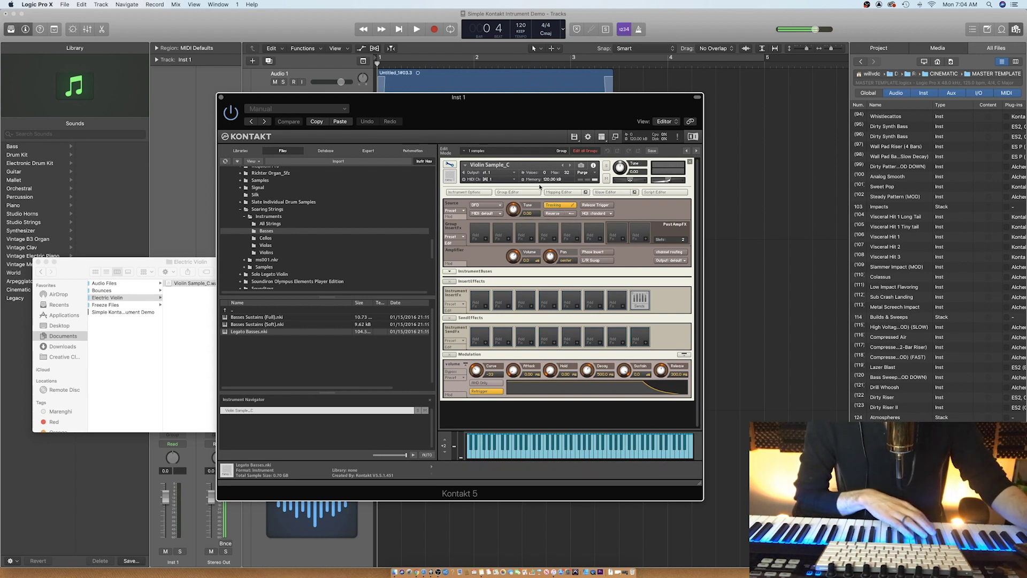
left_click(566, 193)
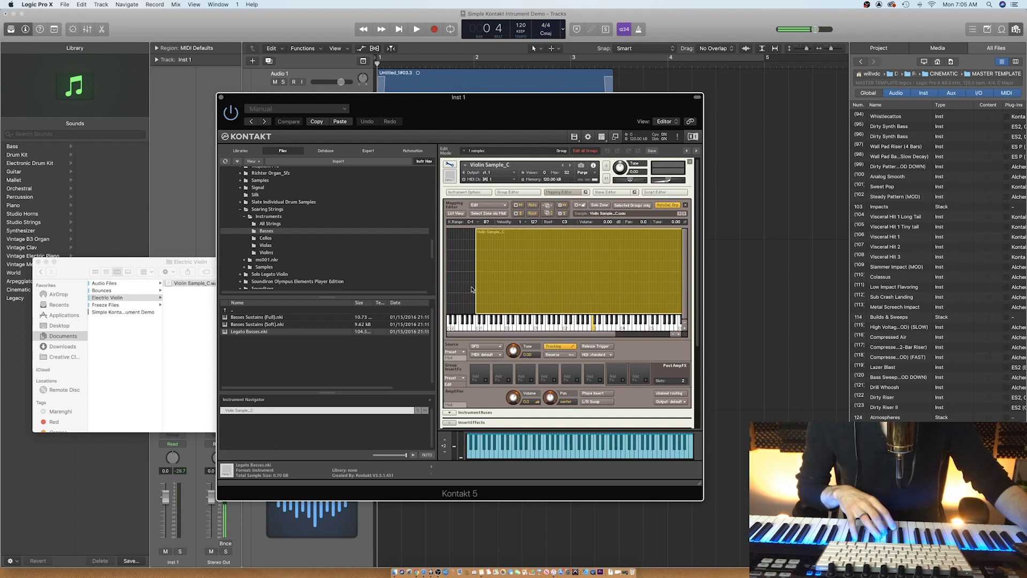
Drag the zone's low and high edges until the key range reads C1 – D#5.
left_click_drag(475, 284, 505, 284)
scroll(583, 286, "right", 3)
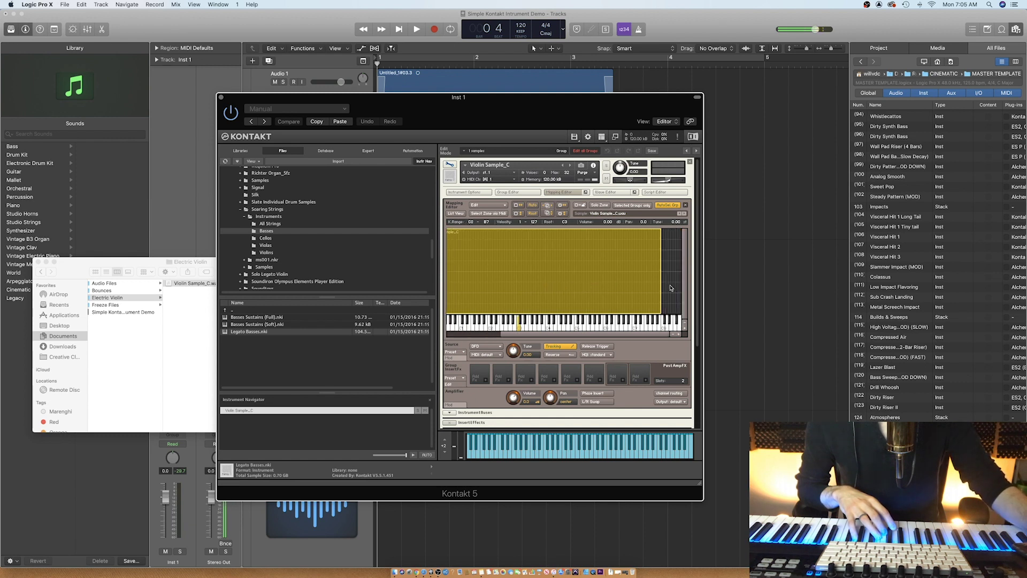
left_click_drag(660, 284, 571, 286)
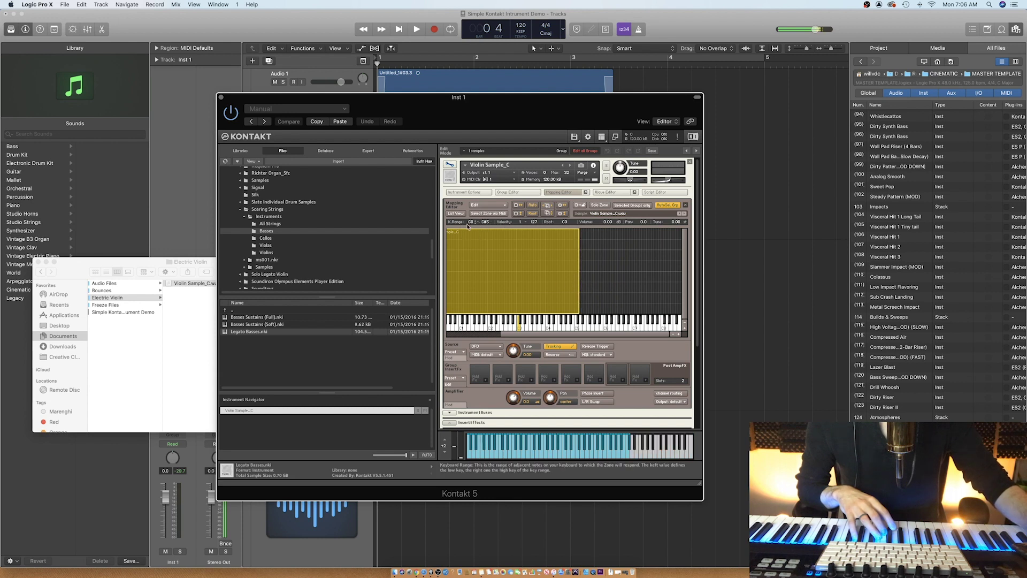
scroll(540, 266, "left", 3)
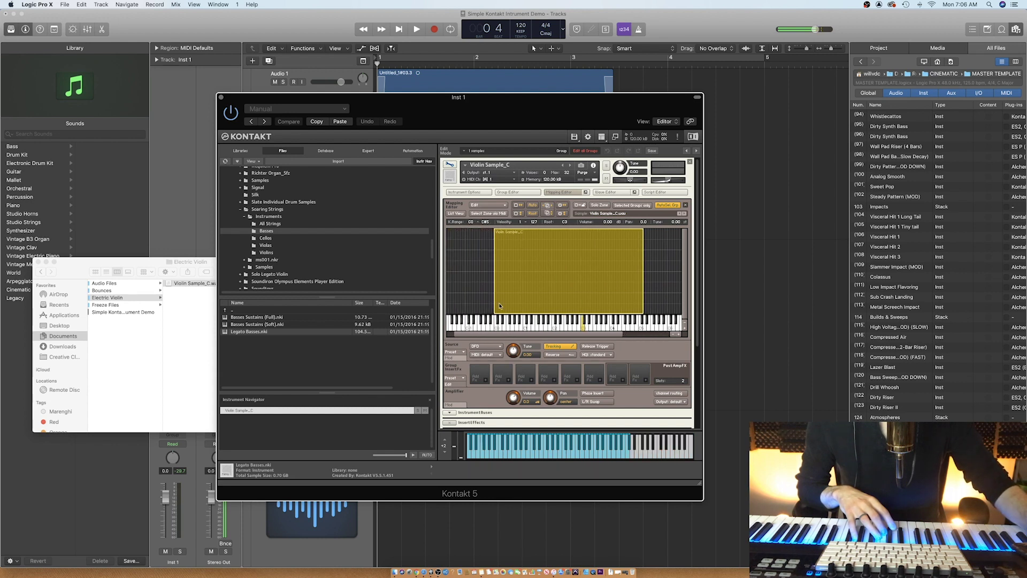
left_click_drag(643, 279, 649, 280)
left_click_drag(495, 267, 523, 267)
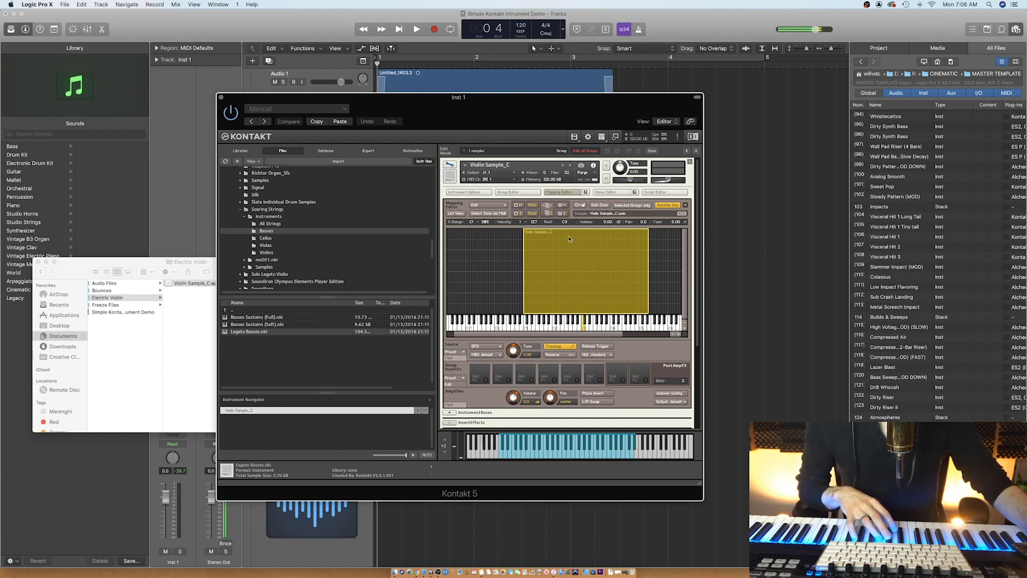
In the Wave Editor, move the sample start slightly later and enable a loop from 10000 with length 234000.
left_click(615, 192)
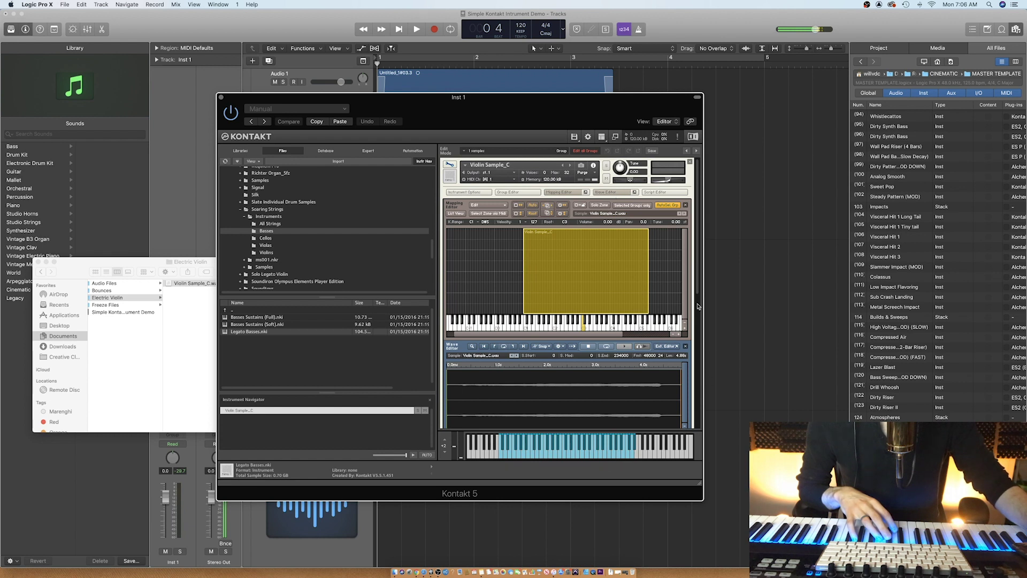
left_click_drag(698, 292, 699, 330)
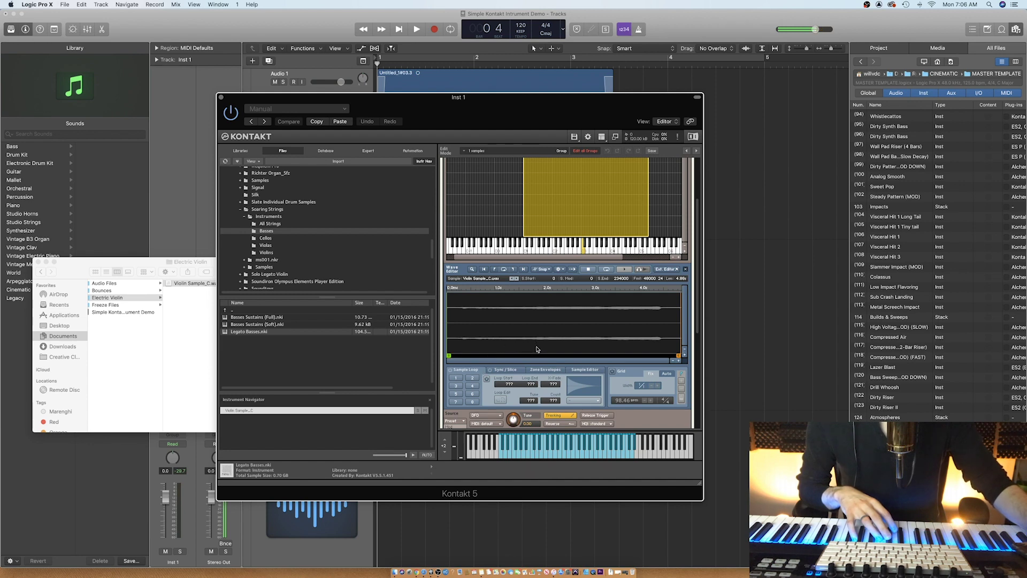
scroll(642, 267, "up", 3)
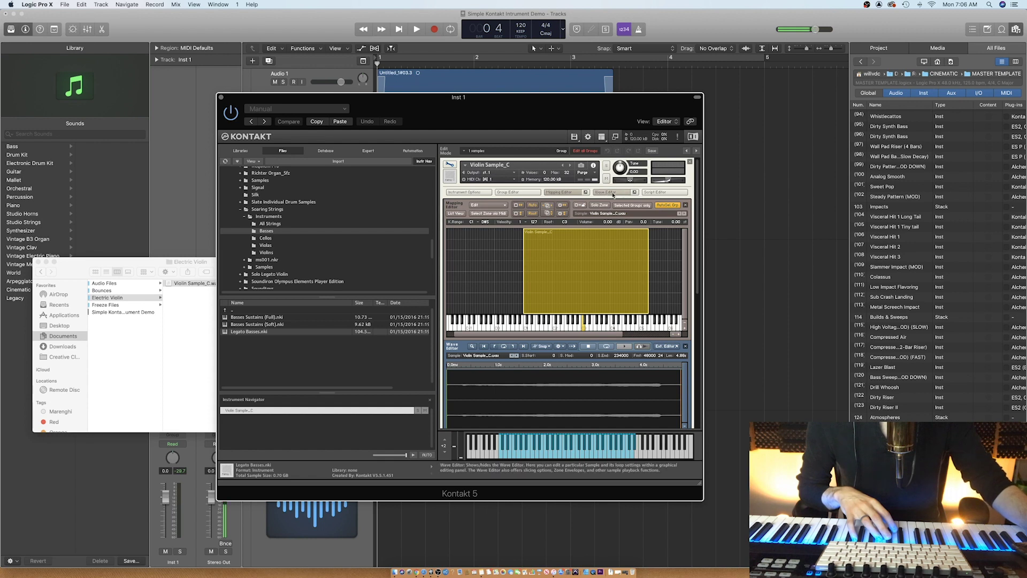
scroll(508, 316, "down", 4)
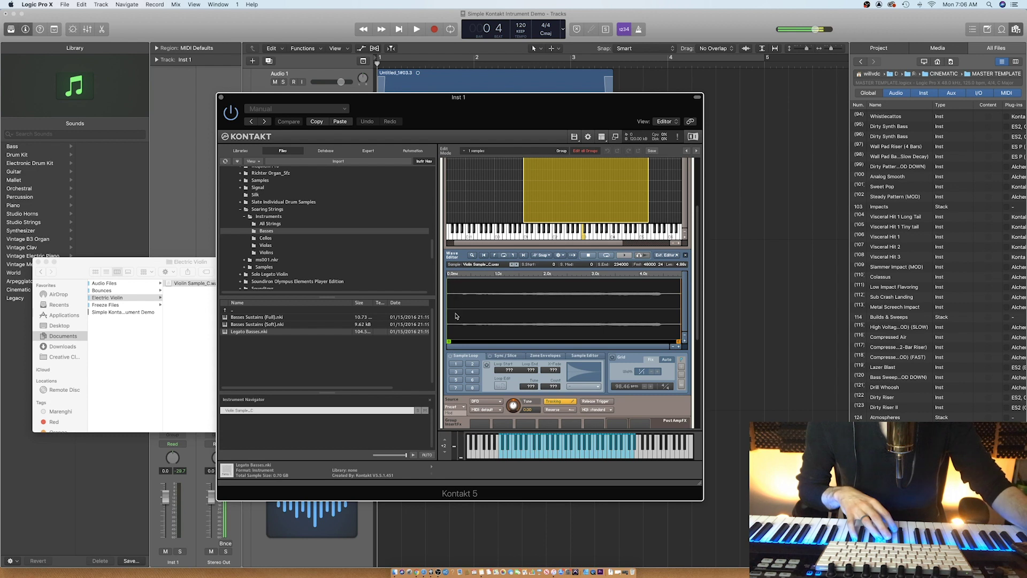
left_click_drag(449, 340, 459, 339)
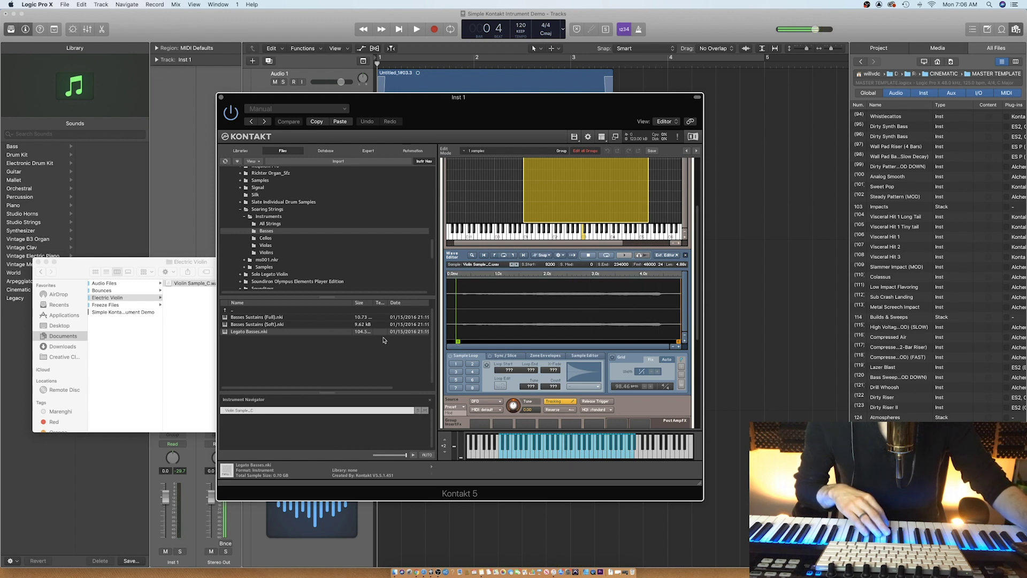
left_click_drag(458, 341, 449, 341)
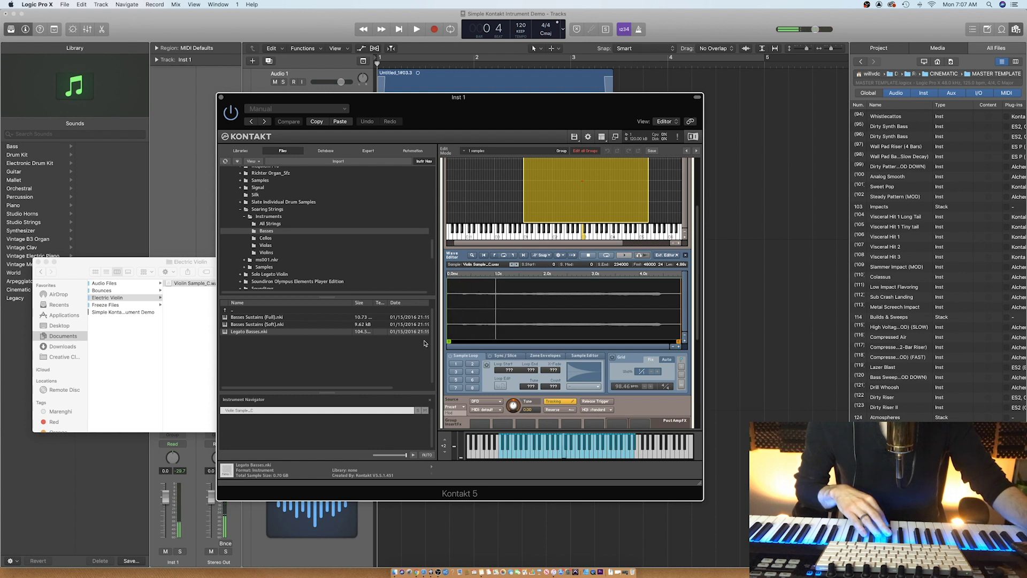
left_click_drag(448, 341, 458, 341)
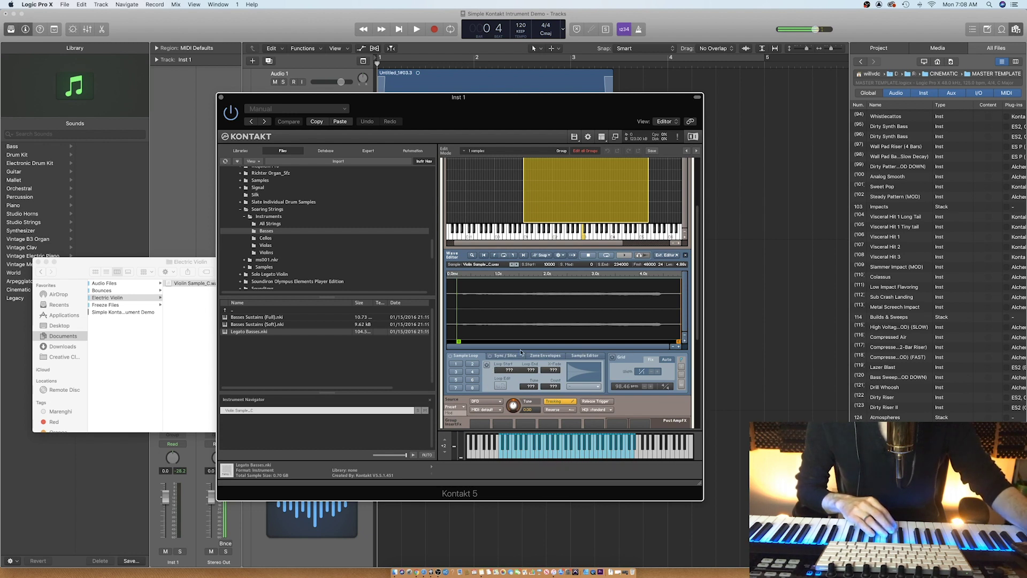
left_click(487, 366)
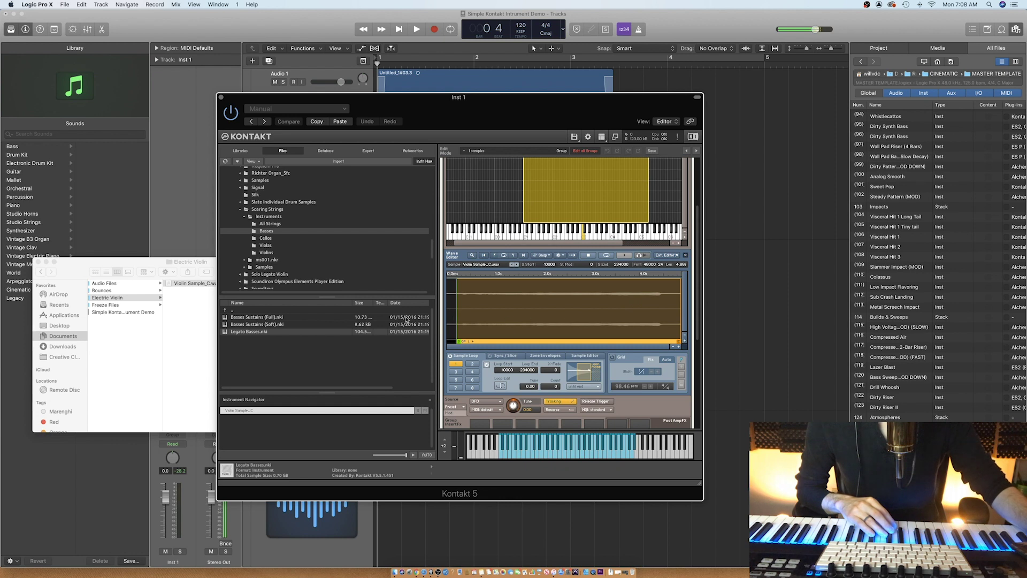
Move the loop start to 36400 and pull the loop end in to a 200800 length.
left_click_drag(457, 315, 484, 315)
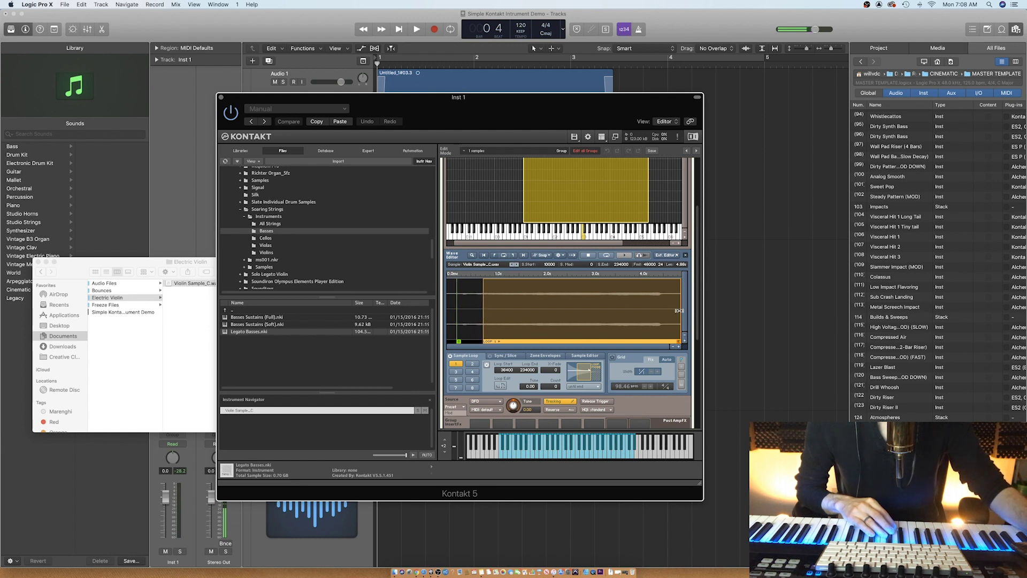
left_click_drag(679, 310, 669, 311)
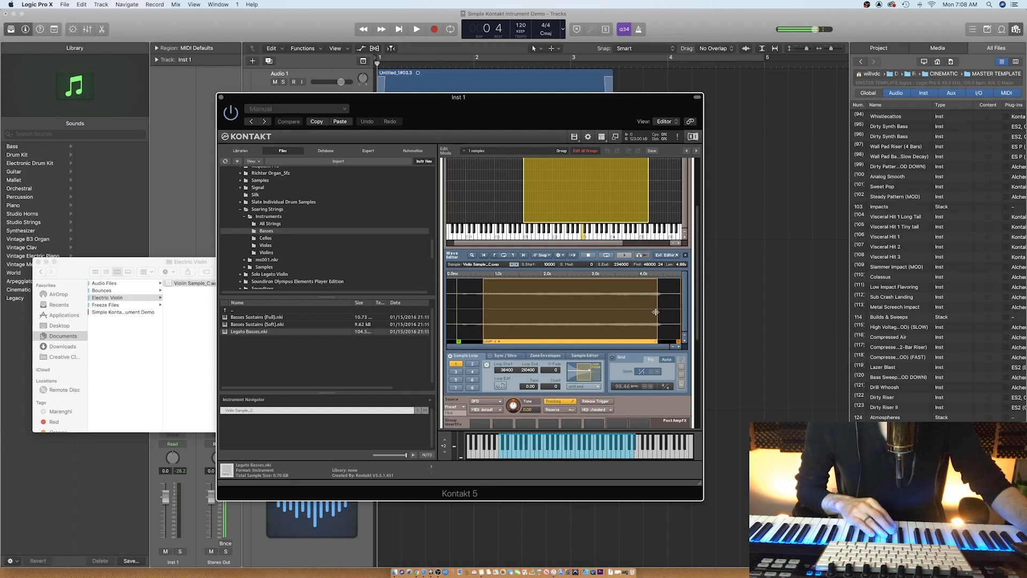
left_click_drag(655, 312, 646, 310)
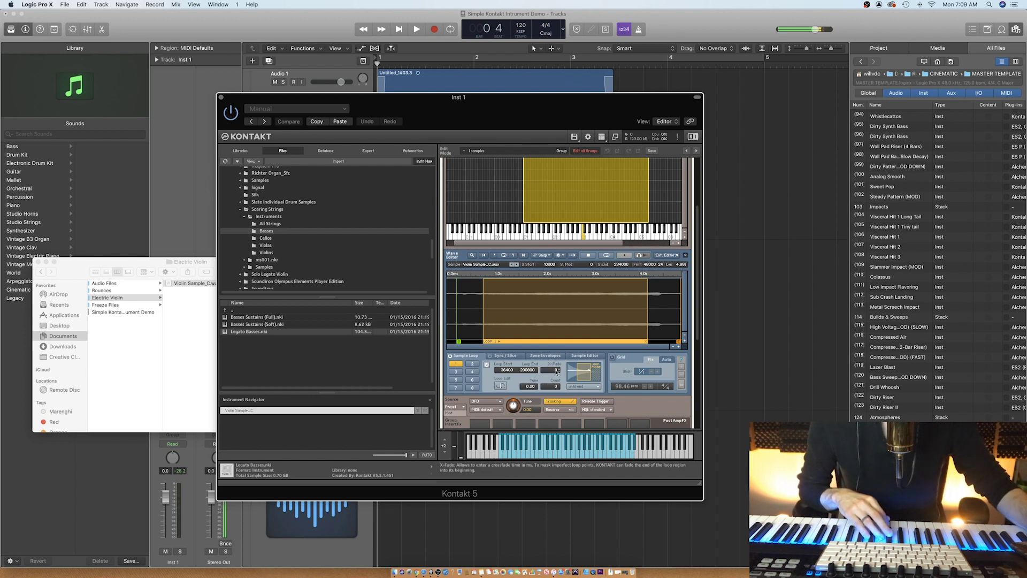
Add a loop crossfade and shift the loop to run from about 99200 to 209600.
left_click_drag(559, 373, 557, 360)
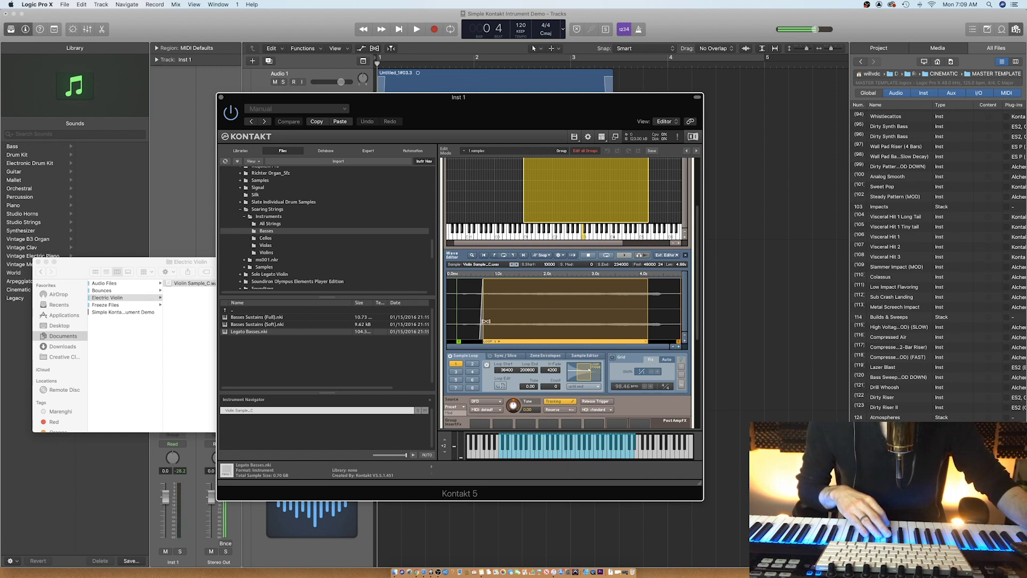
left_click_drag(485, 320, 521, 320)
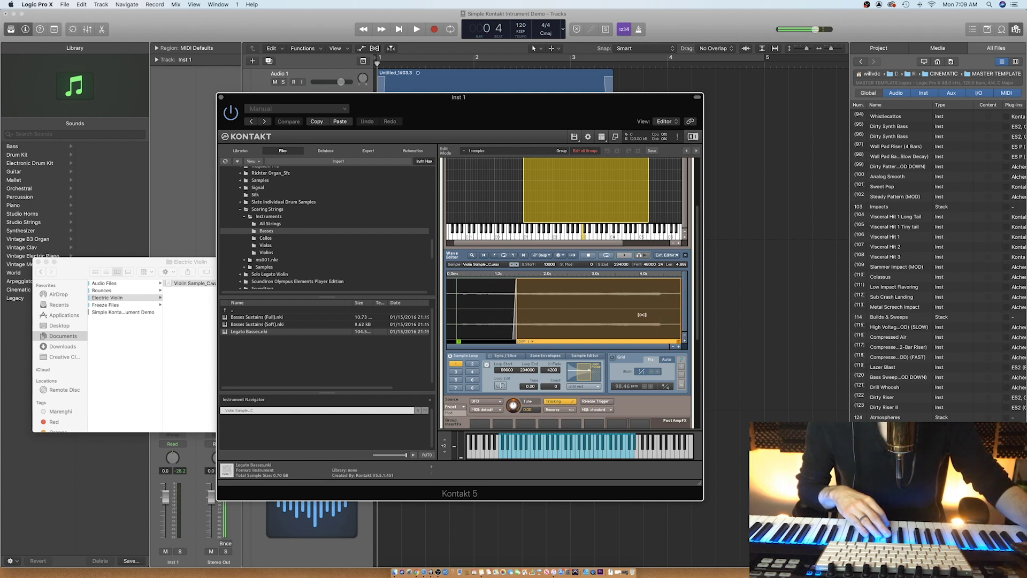
left_click_drag(681, 316, 643, 317)
left_click_drag(516, 316, 545, 315)
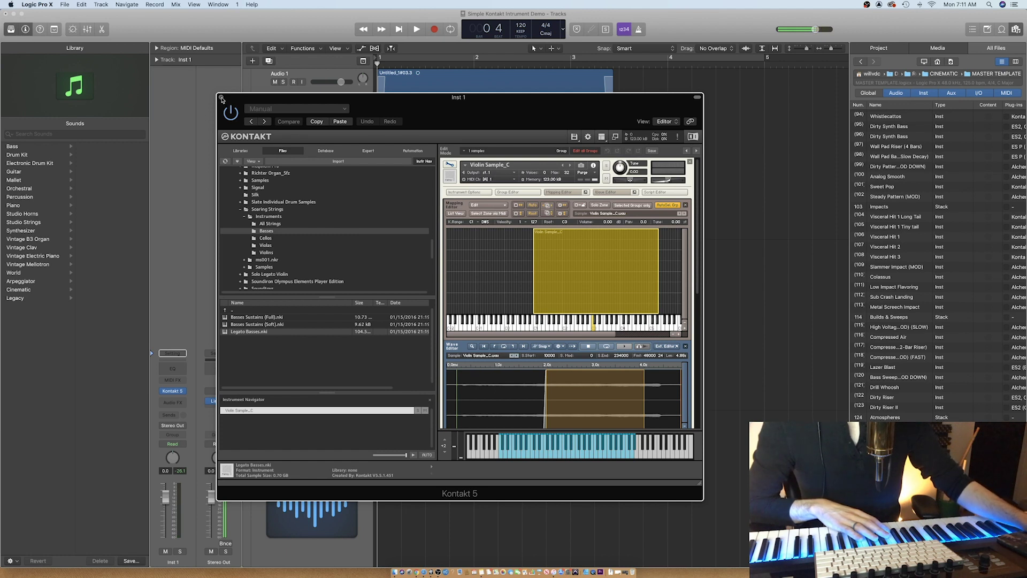
Leave Kontakt's Wave Editor and Edit Mode, and close the Kontakt window.
left_click(607, 192)
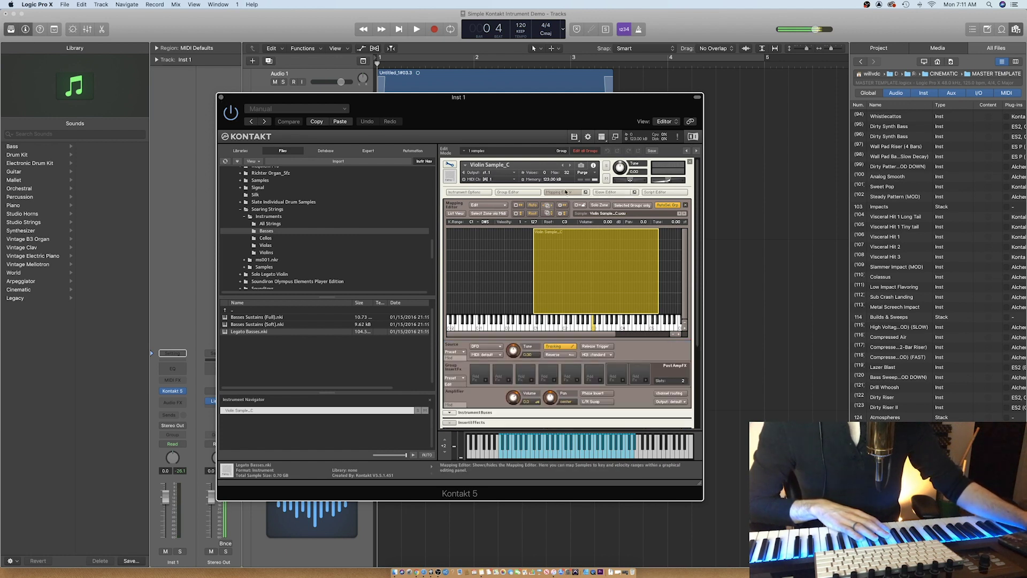
left_click(519, 193)
left_click(520, 193)
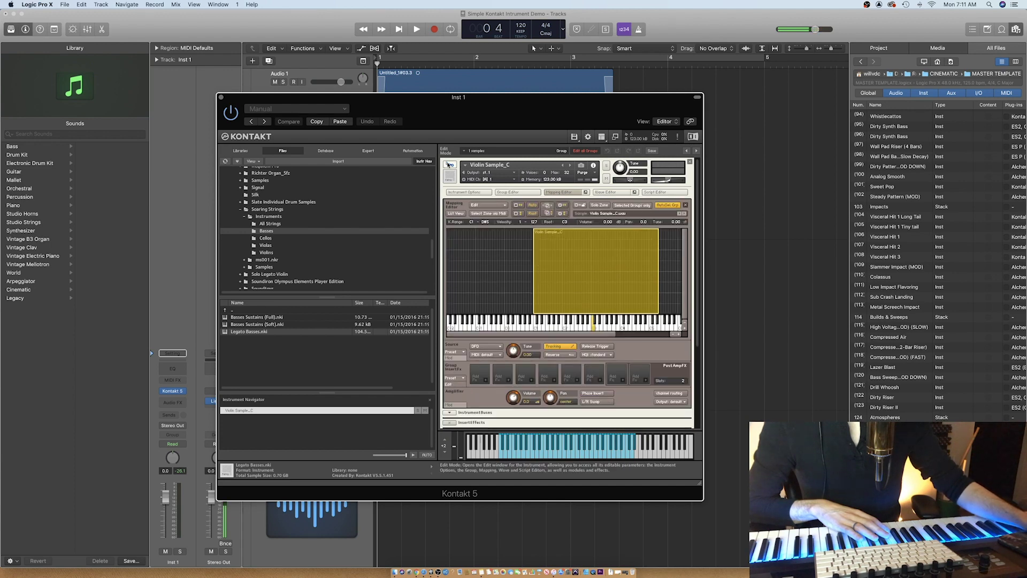
left_click(449, 164)
left_click(220, 97)
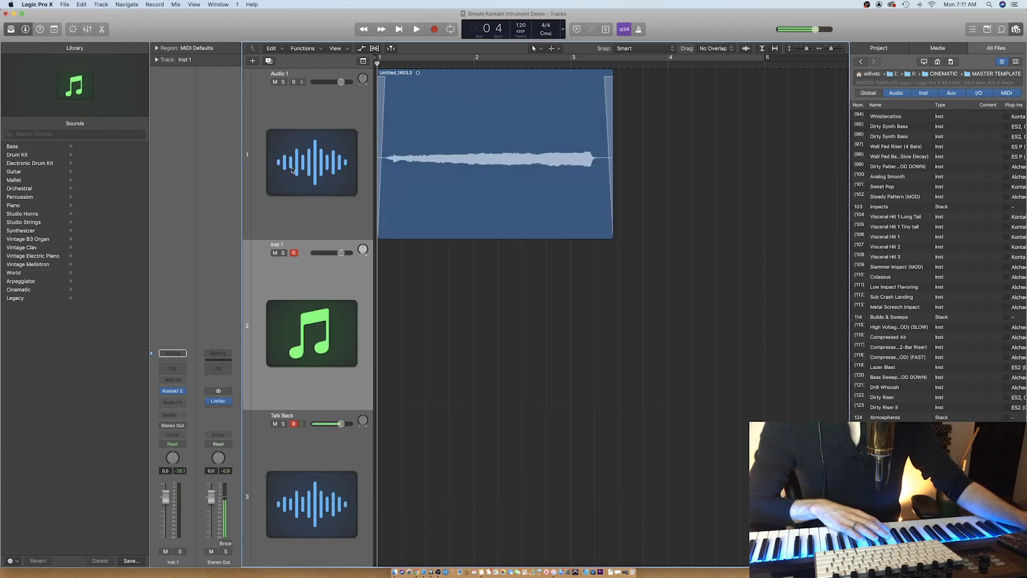
Insert a Dynamics > Compressor on Inst 1's Audio FX slot after Kontakt 5.
left_click(173, 403)
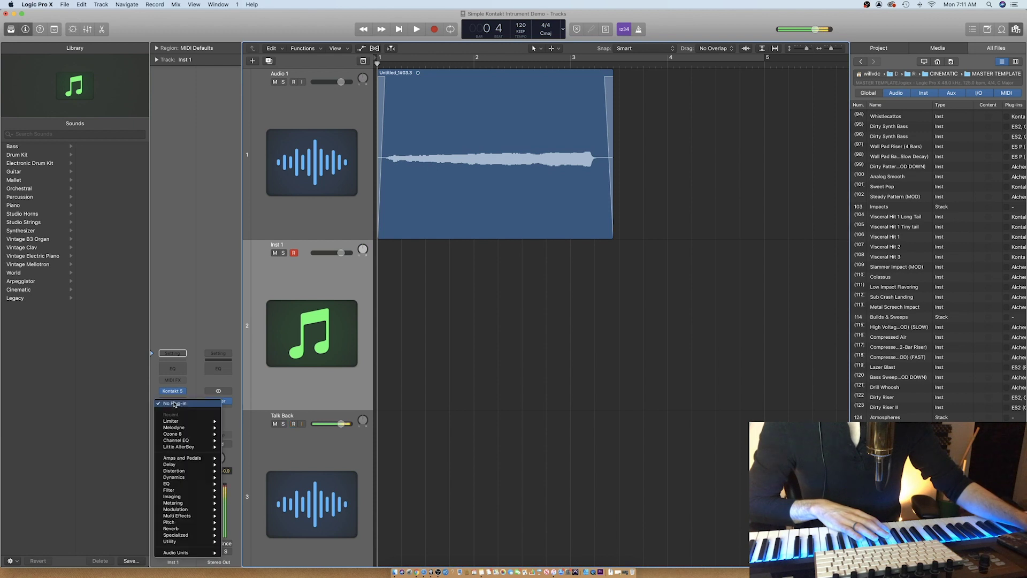
mouse_move(193, 434)
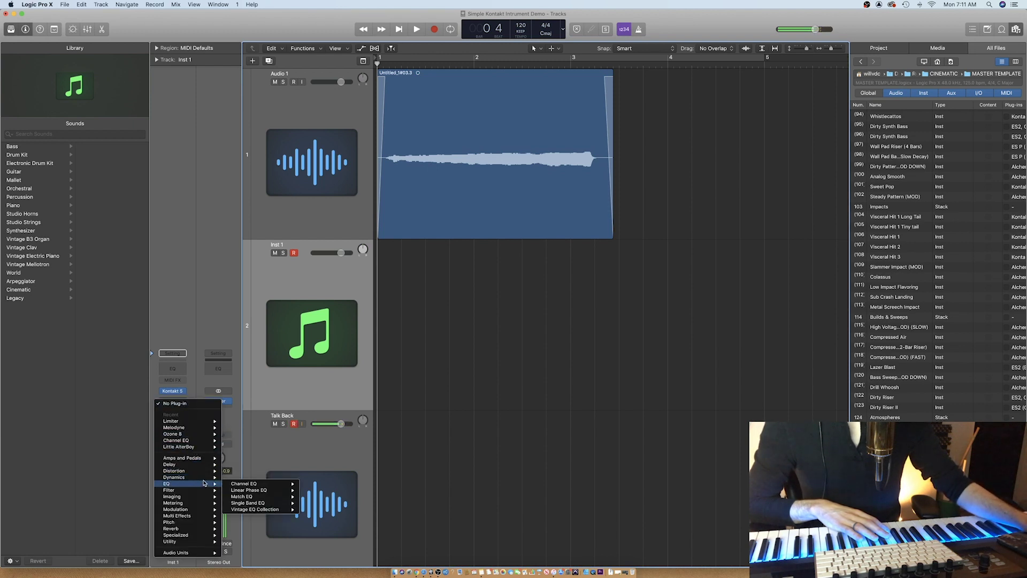
mouse_move(209, 479)
key("Escape")
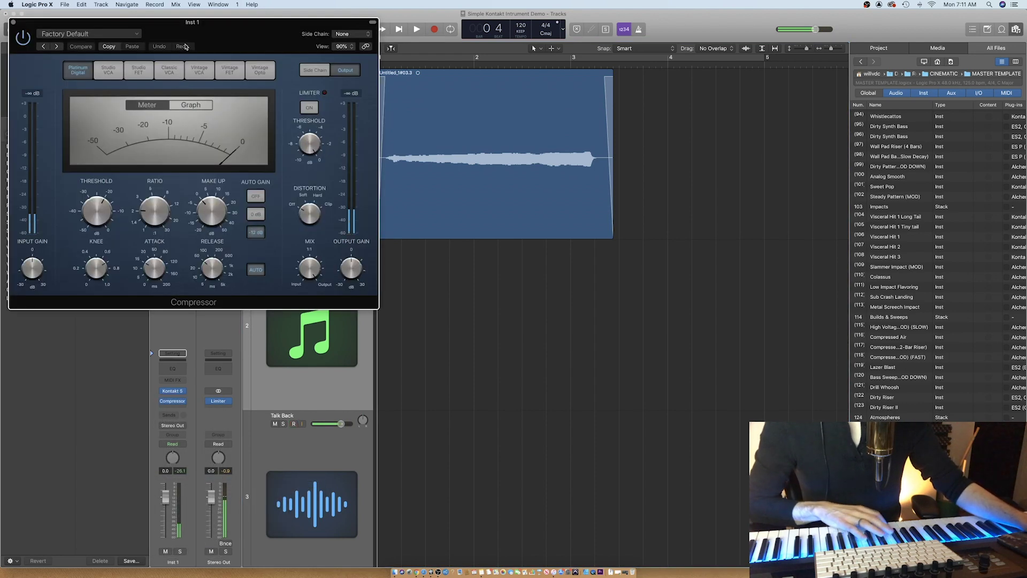
Set the Compressor ratio to about 2.1:1 and lower its threshold to -31 dB.
left_click_drag(233, 37, 509, 115)
left_click(466, 182)
left_click_drag(431, 293, 430, 289)
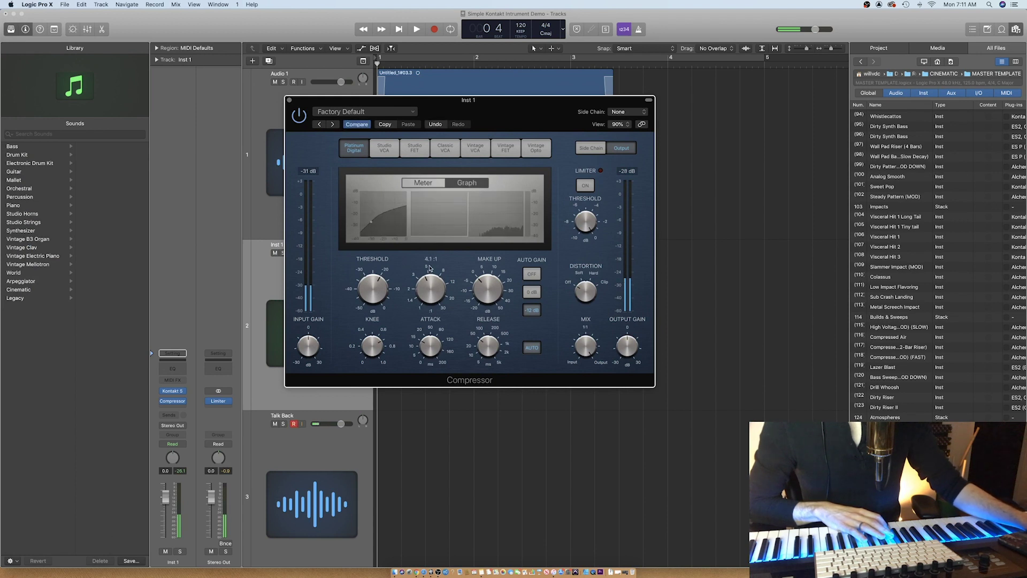
left_click(426, 183)
mouse_move(374, 287)
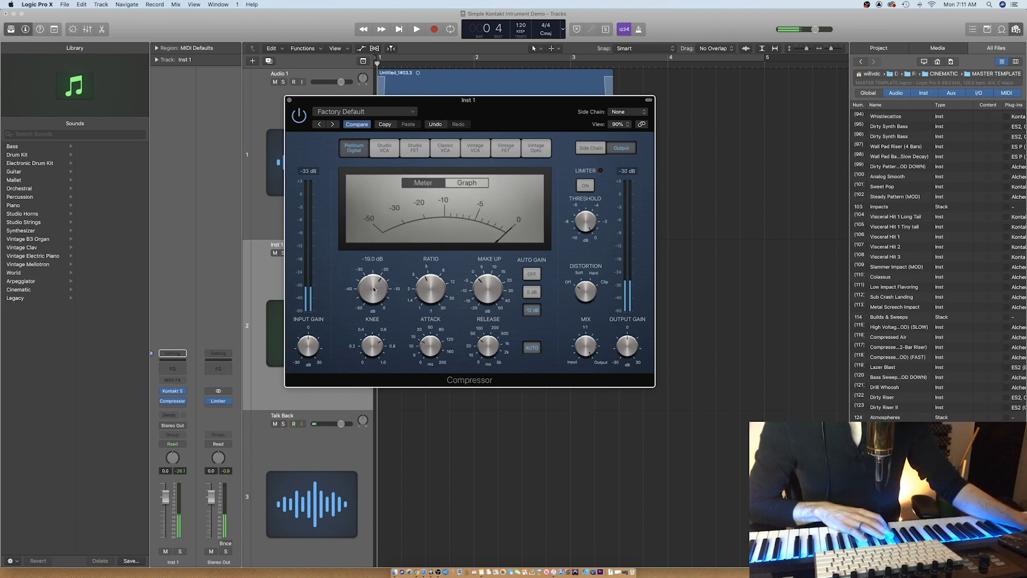
left_click_drag(374, 285, 378, 314)
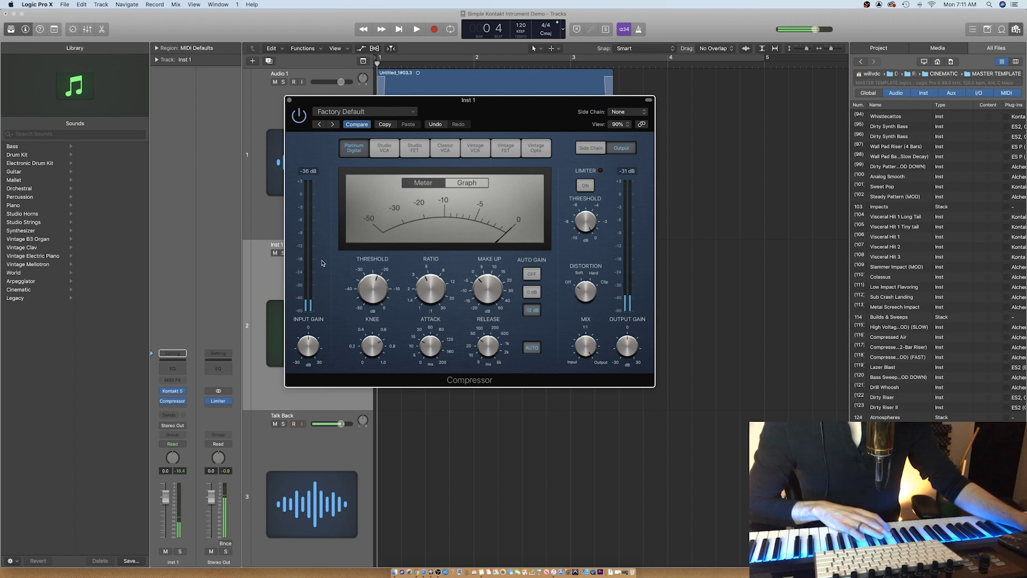
Insert SoundToys Decapitator (Stereo) after the Compressor on Inst 1, then close its window.
left_click(289, 100)
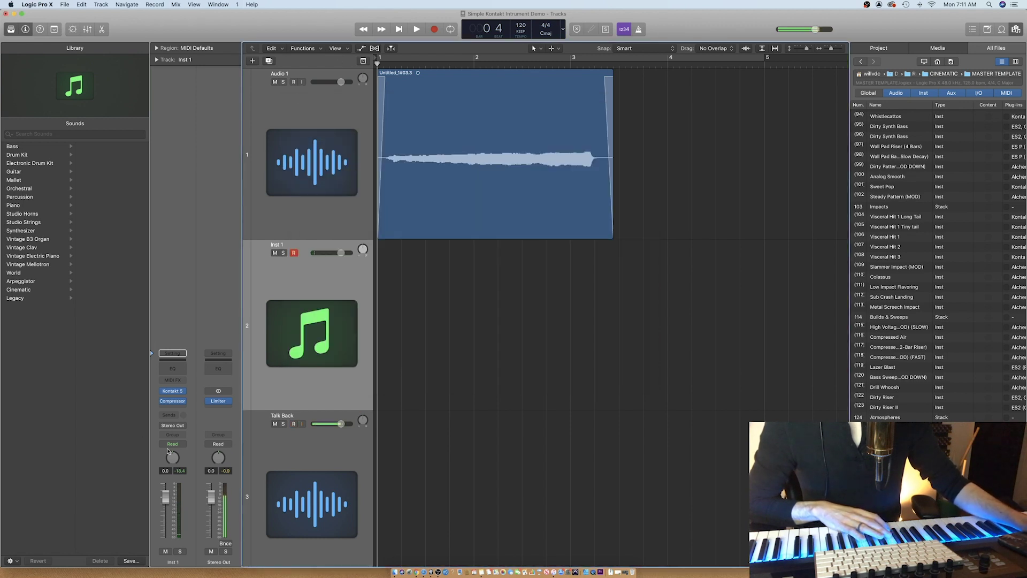
left_click(176, 410)
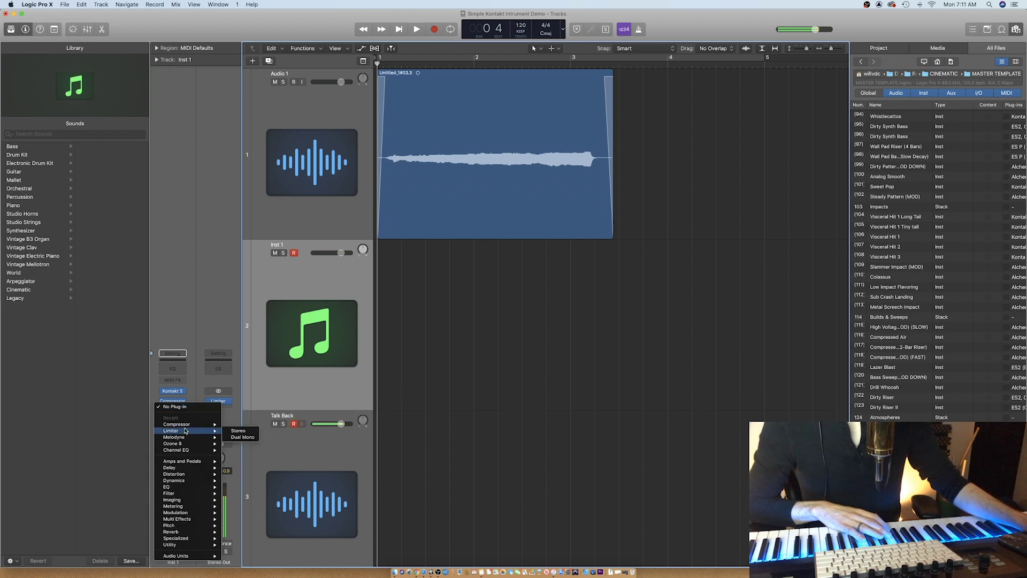
mouse_move(205, 535)
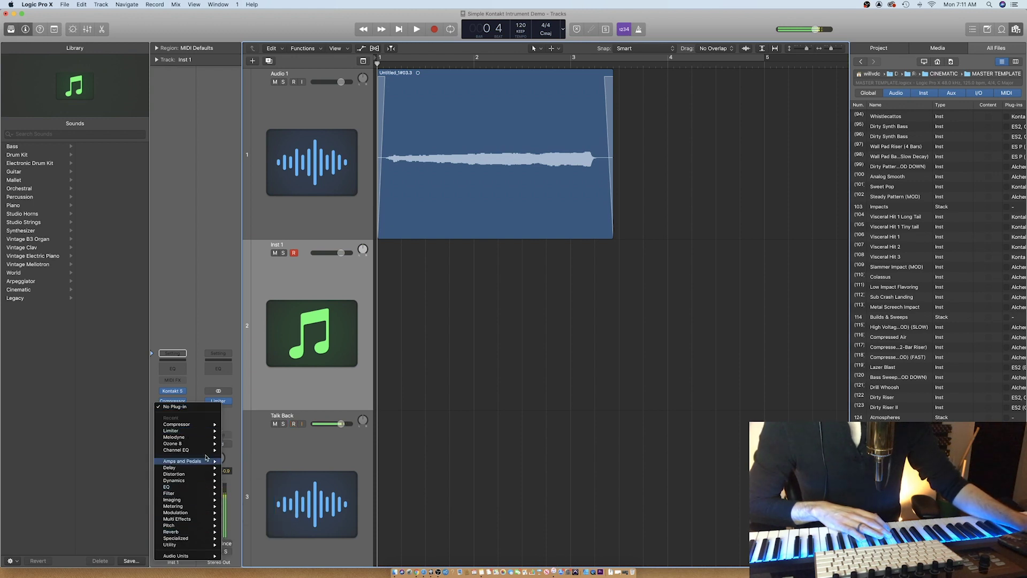
mouse_move(193, 555)
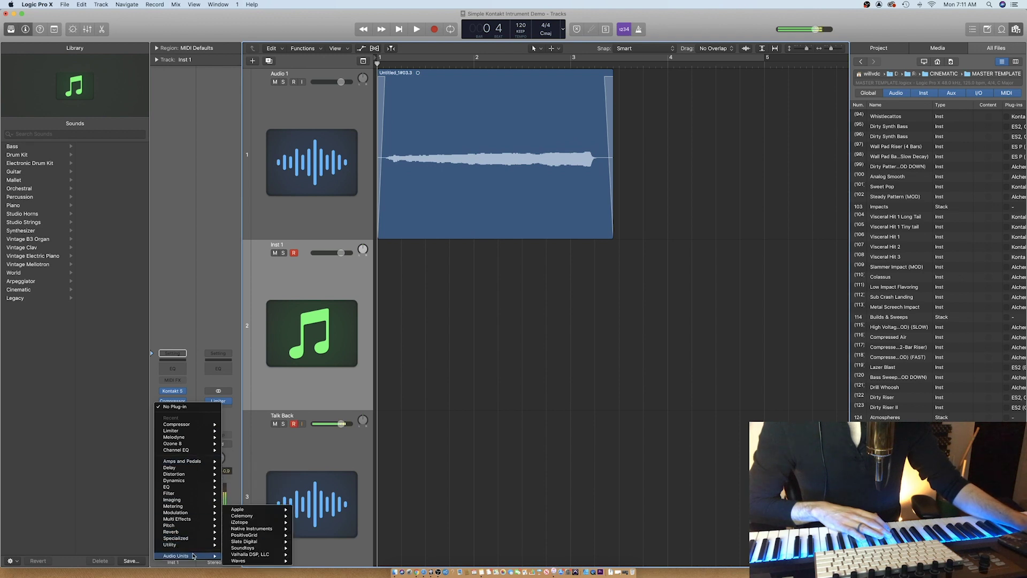
mouse_move(281, 542)
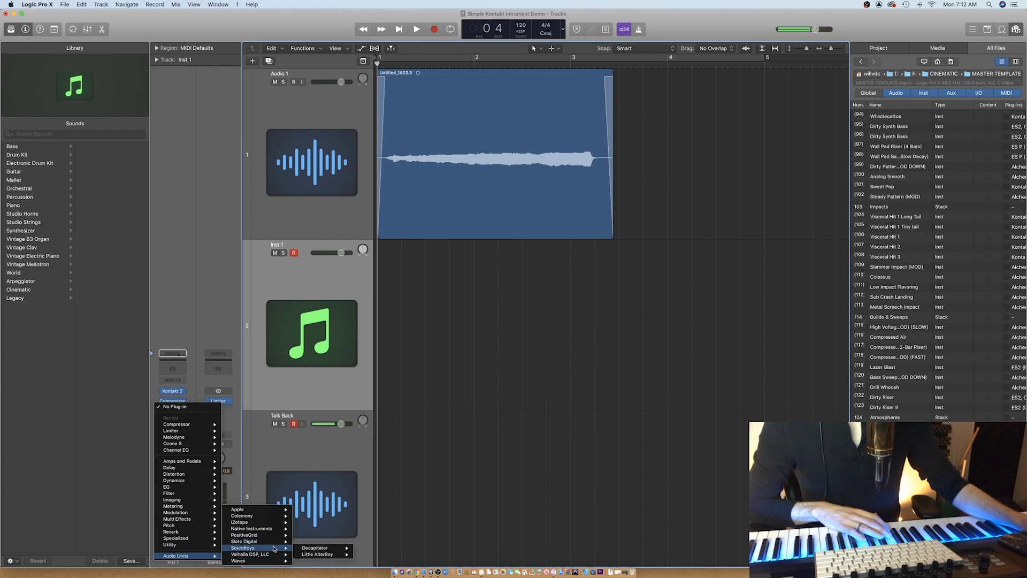
mouse_move(321, 547)
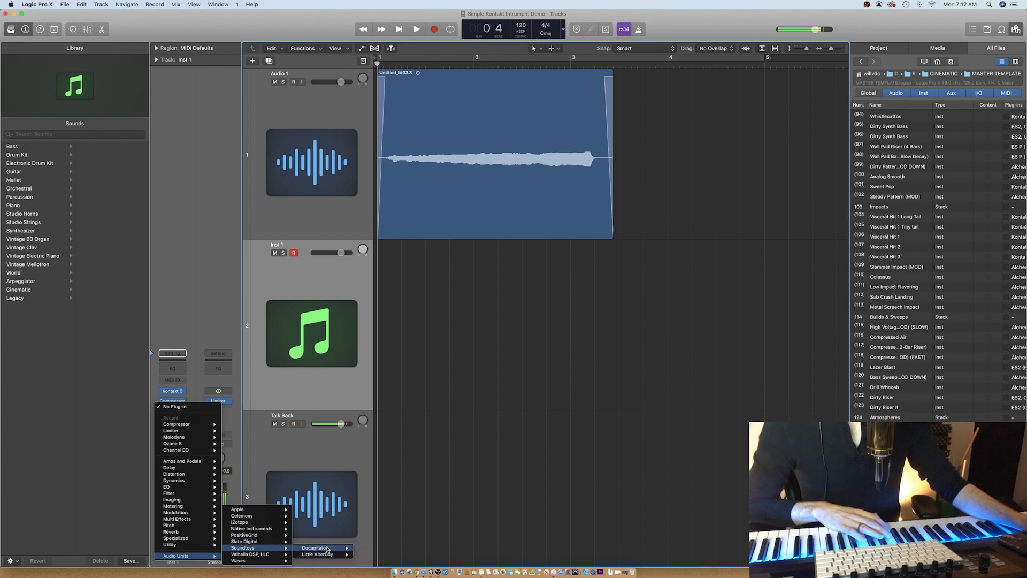
left_click(371, 548)
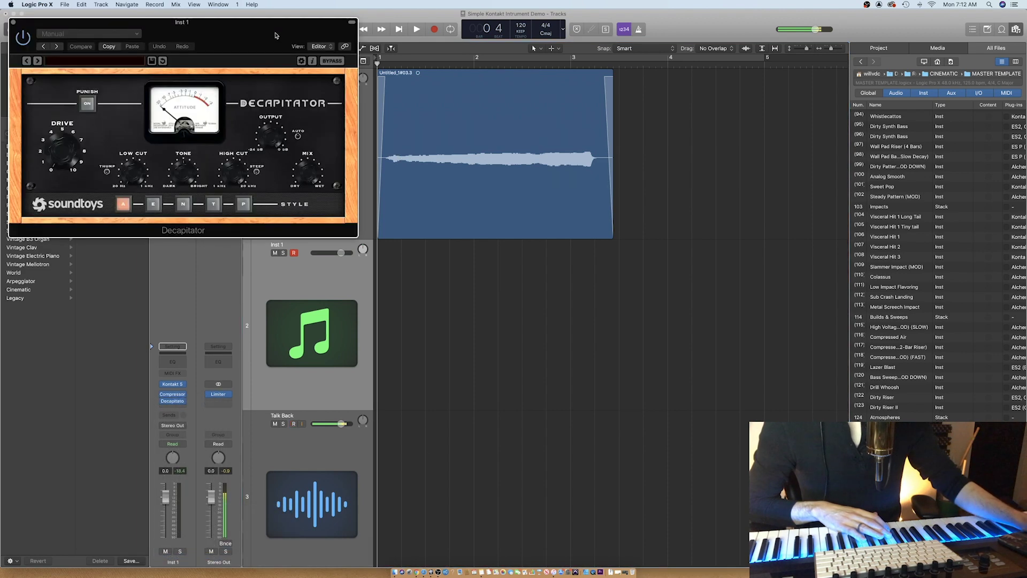
left_click_drag(393, 85, 635, 172)
left_click_drag(425, 283, 425, 264)
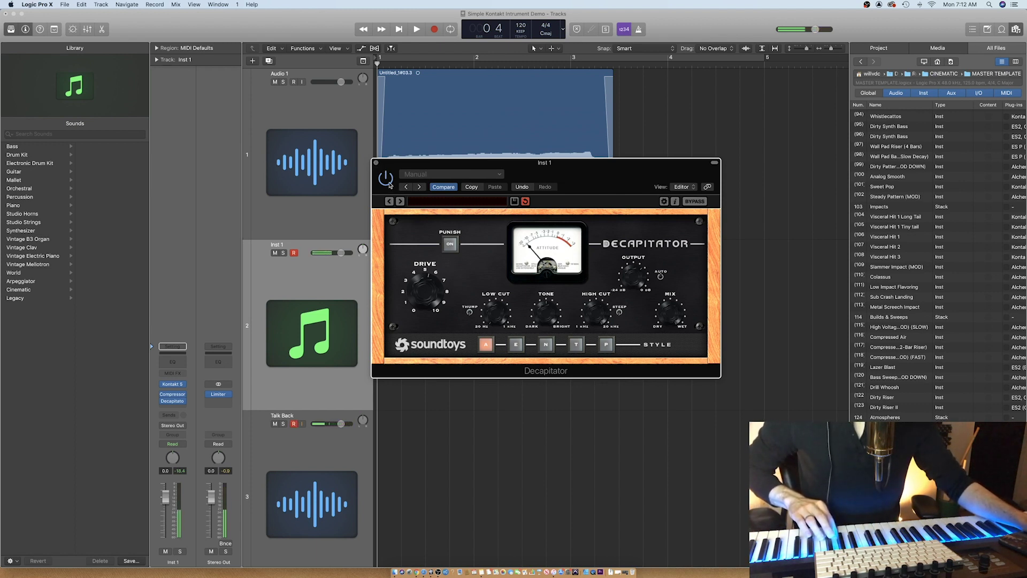
left_click(376, 162)
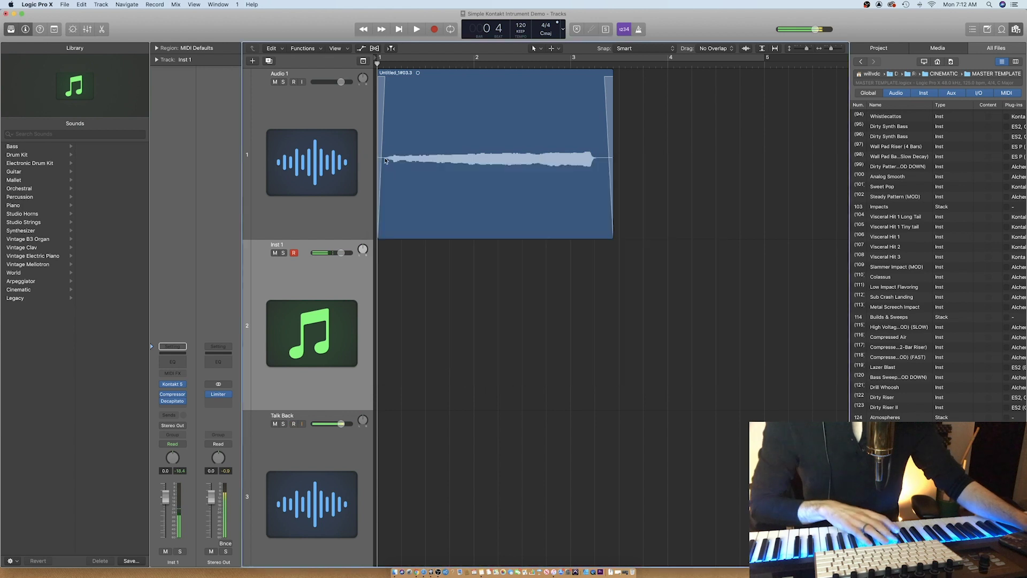
Add Valhalla DSP's ValhallaShimmer (Stereo) after Decapitator on Inst 1 and close its window.
left_click(178, 408)
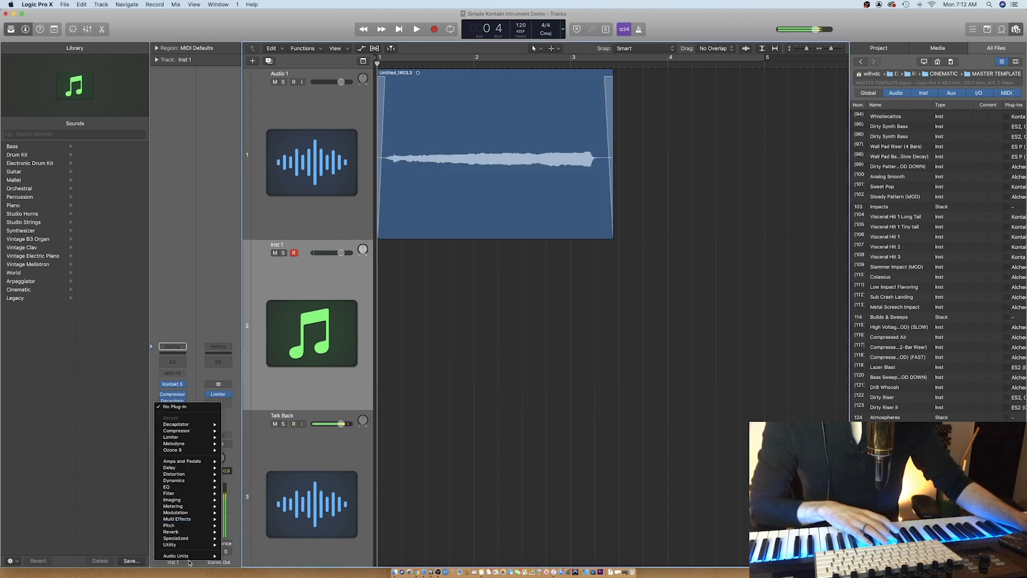
mouse_move(250, 554)
mouse_move(321, 554)
left_click(376, 555)
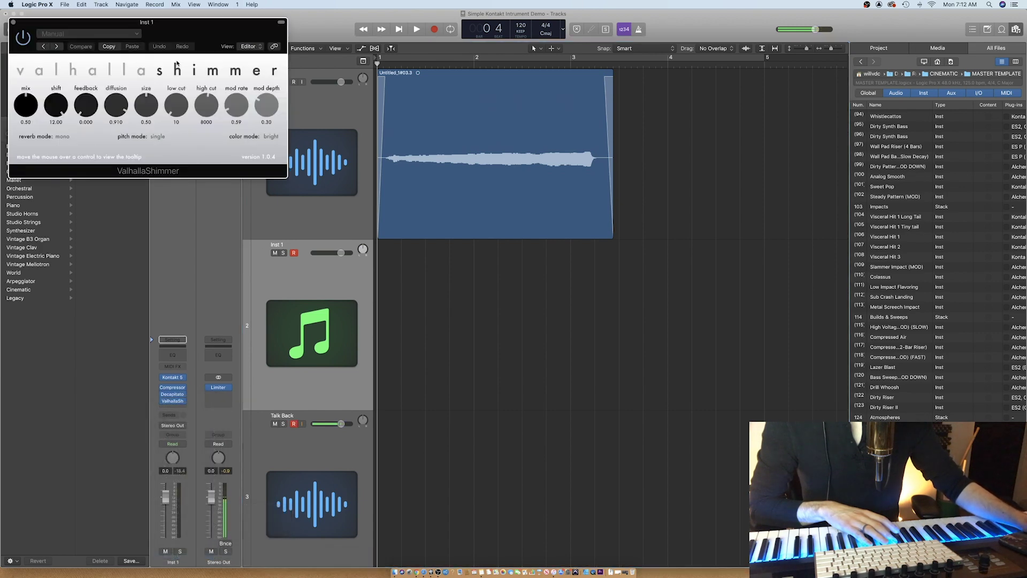
left_click_drag(180, 39, 673, 319)
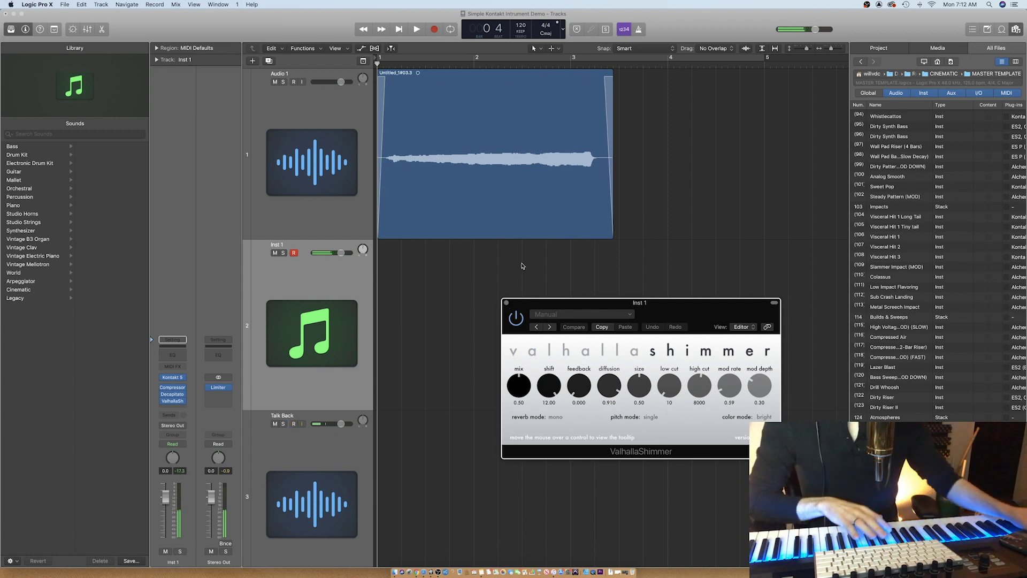
left_click(506, 303)
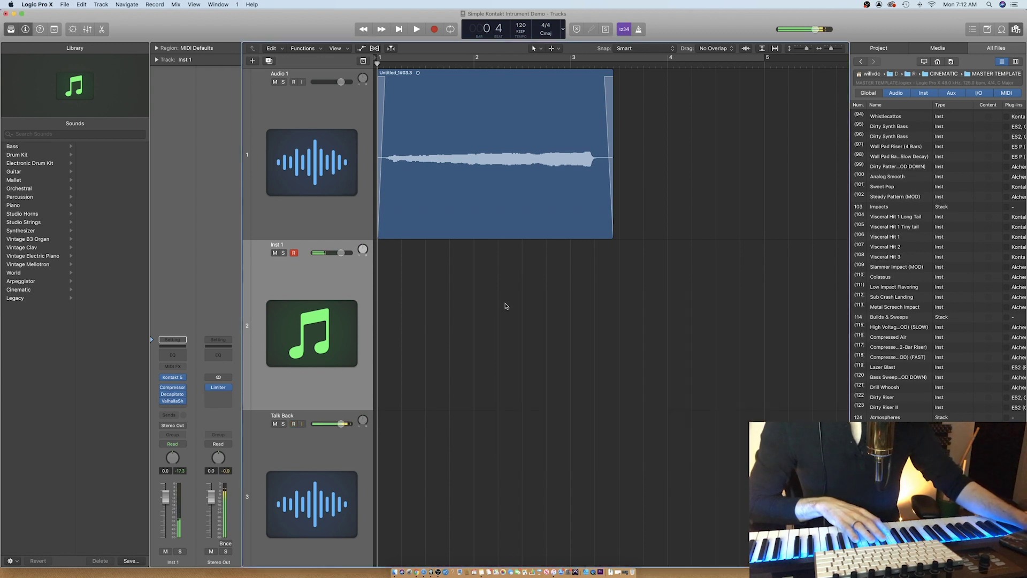
Reopen Inst 1's Kontakt 5 window and enter Violin Sample_C's instrument editor.
left_click(176, 378)
left_click_drag(417, 115, 492, 111)
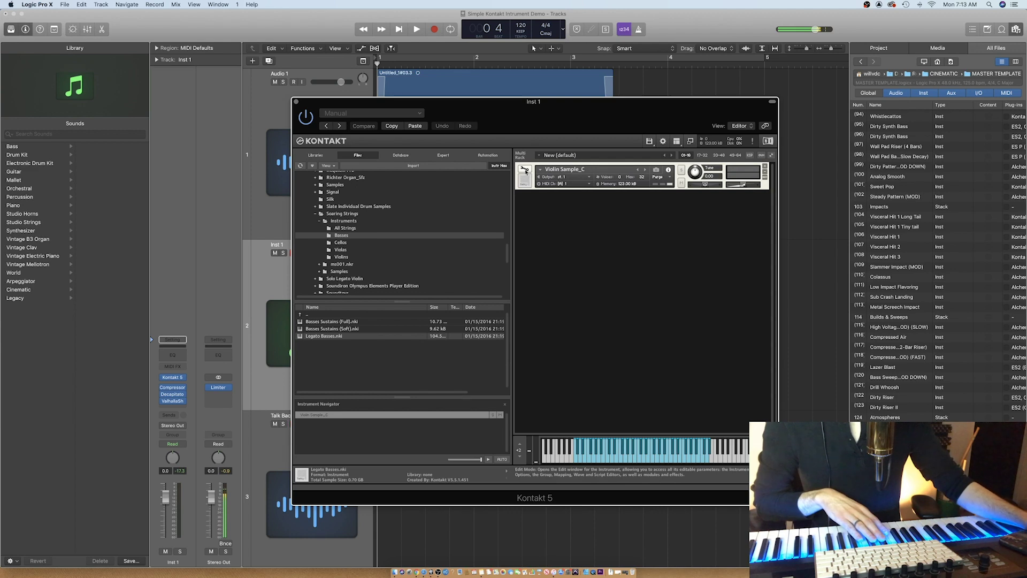
left_click(525, 170)
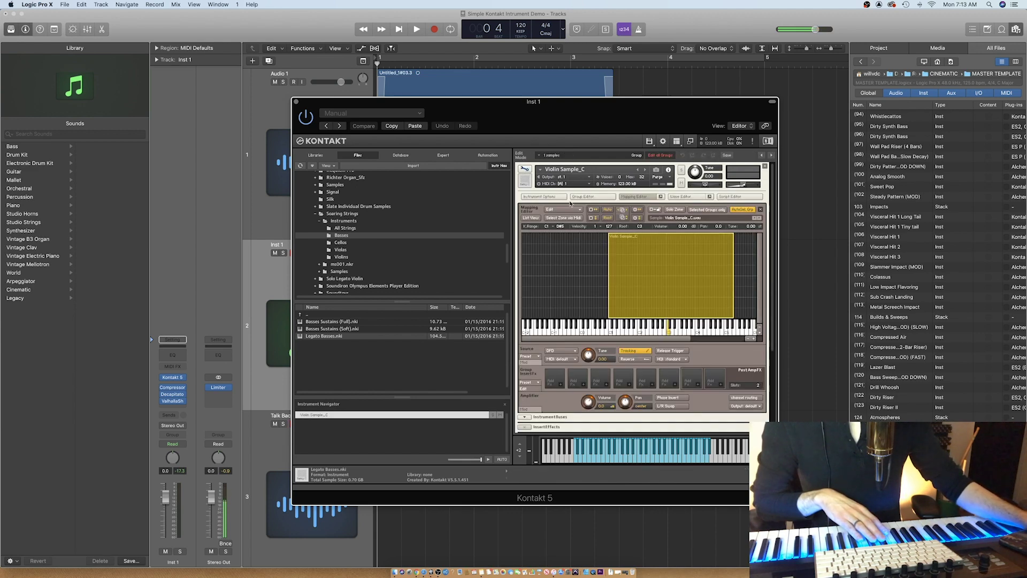
left_click(525, 171)
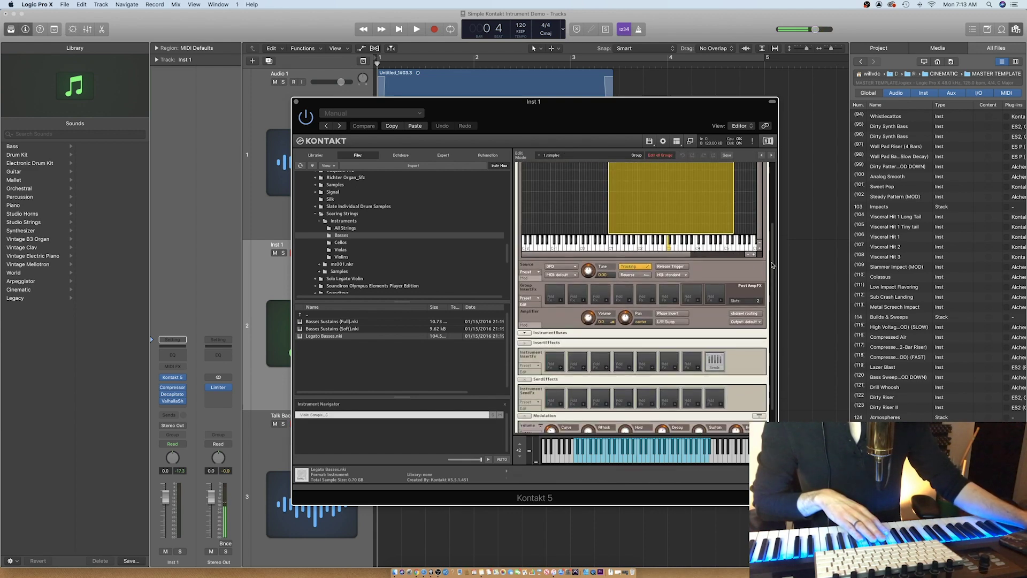
left_click(525, 171)
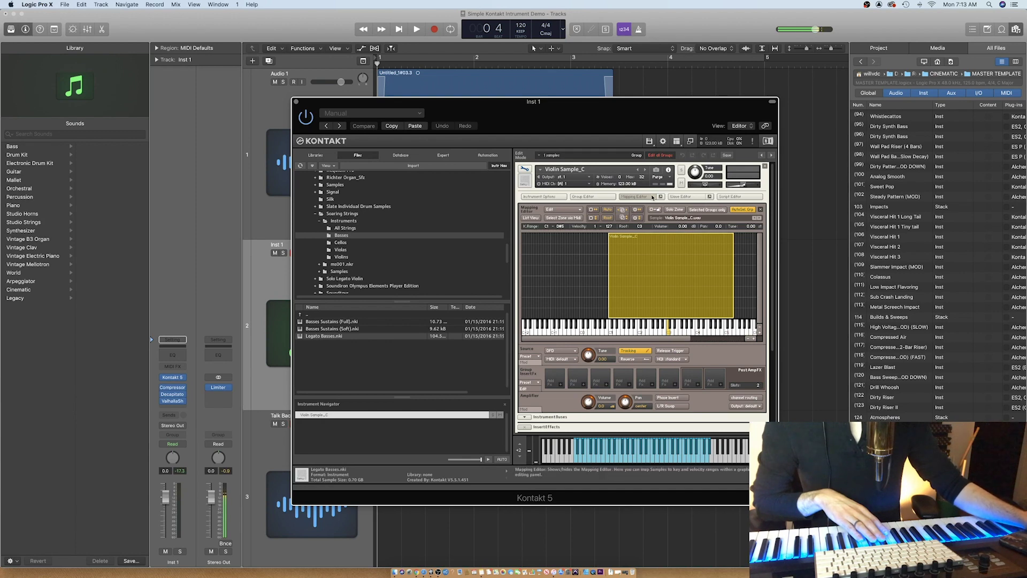
Hide the Mapping Editor and show the Amplifier's volume modulation rows.
left_click(634, 196)
left_click(525, 169)
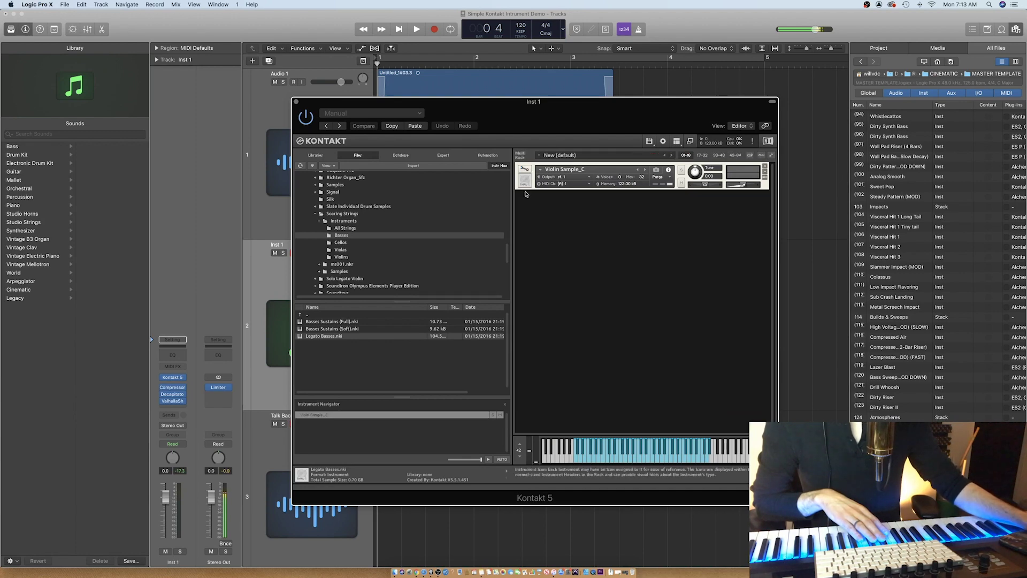
left_click(525, 170)
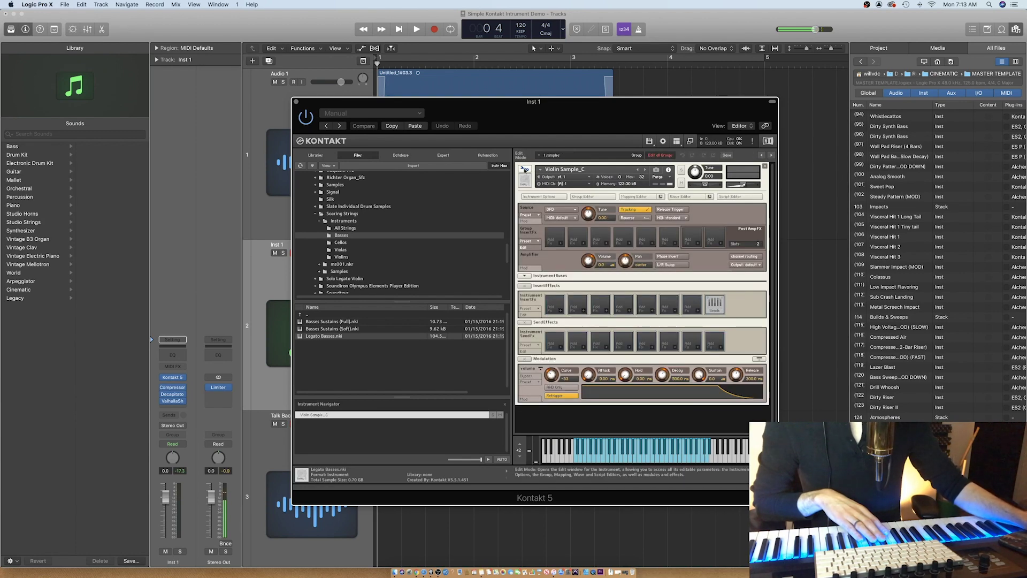
left_click(530, 268)
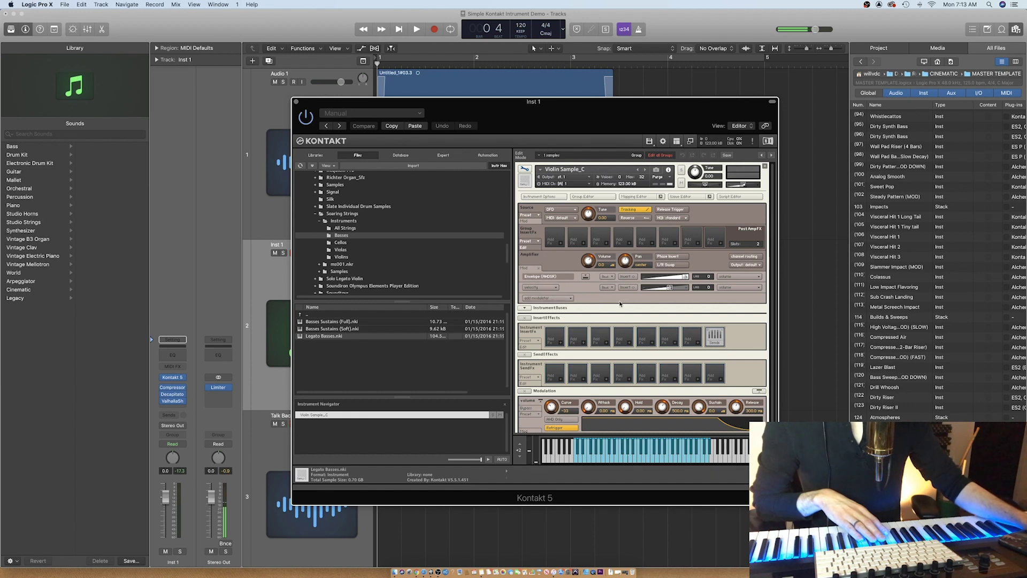
Add an External Sources midi CC modulator to Violin Sample_C's amplifier volume.
left_click(569, 299)
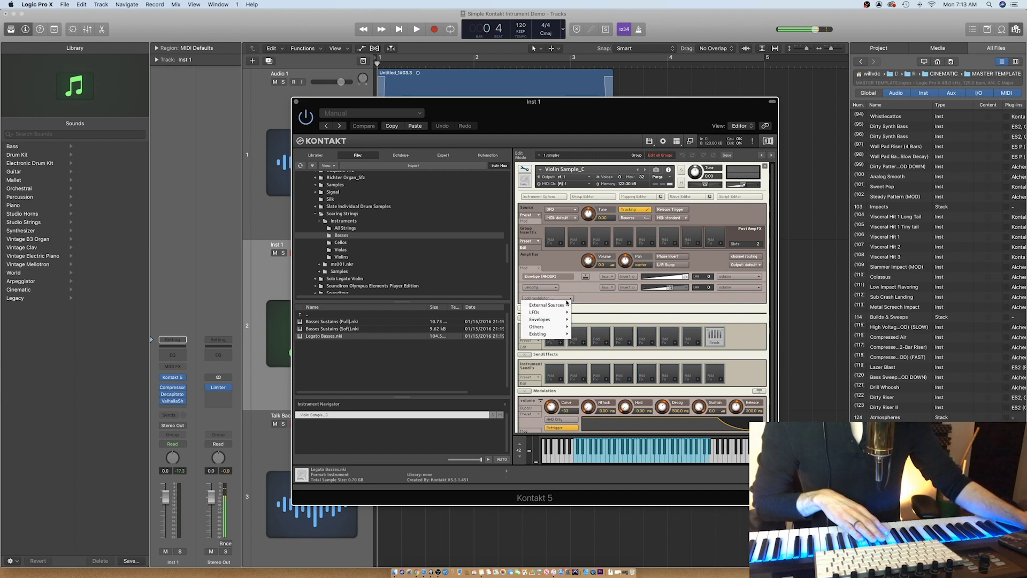
mouse_move(561, 306)
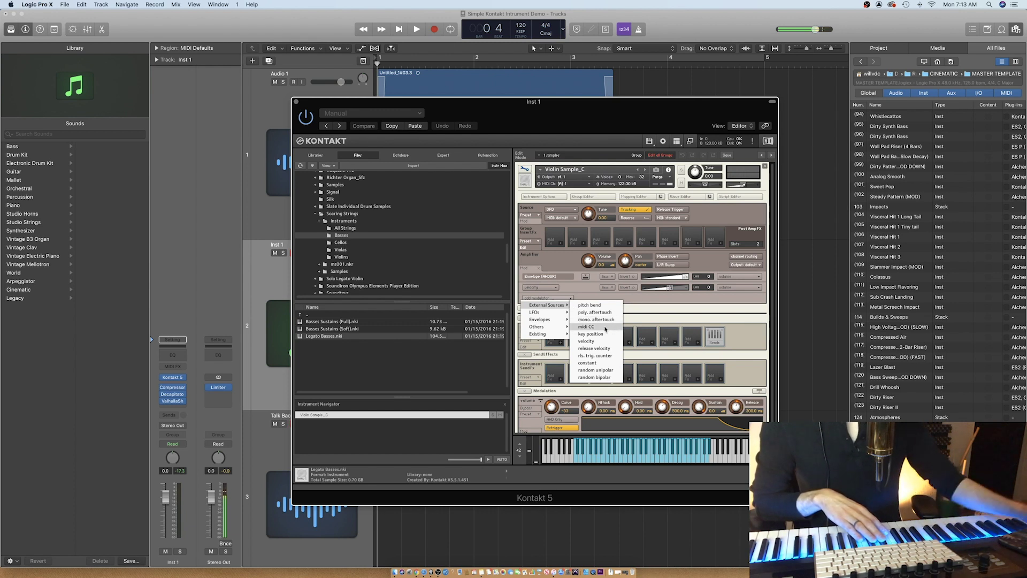
left_click(606, 327)
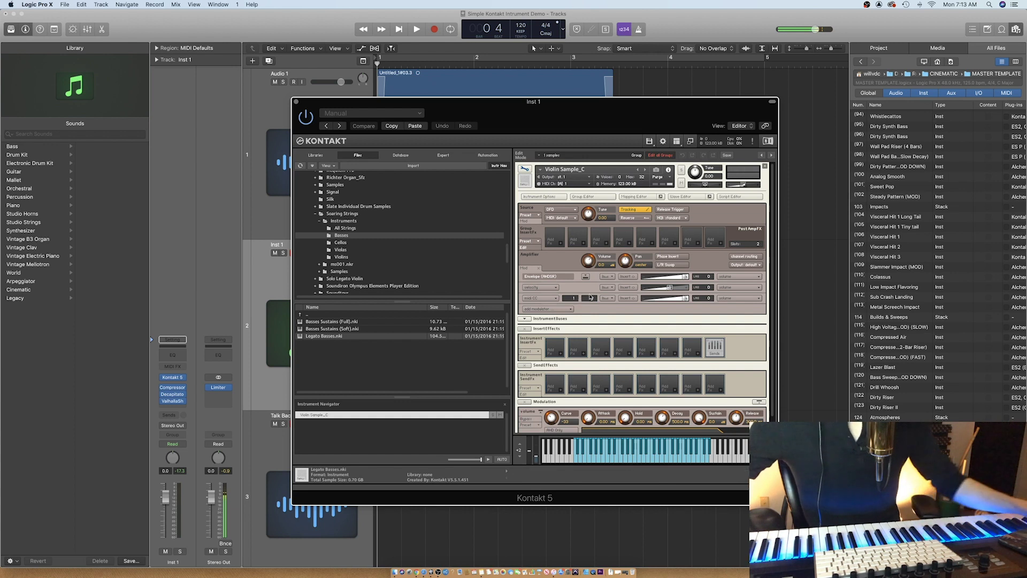
scroll(570, 407, "down", 1)
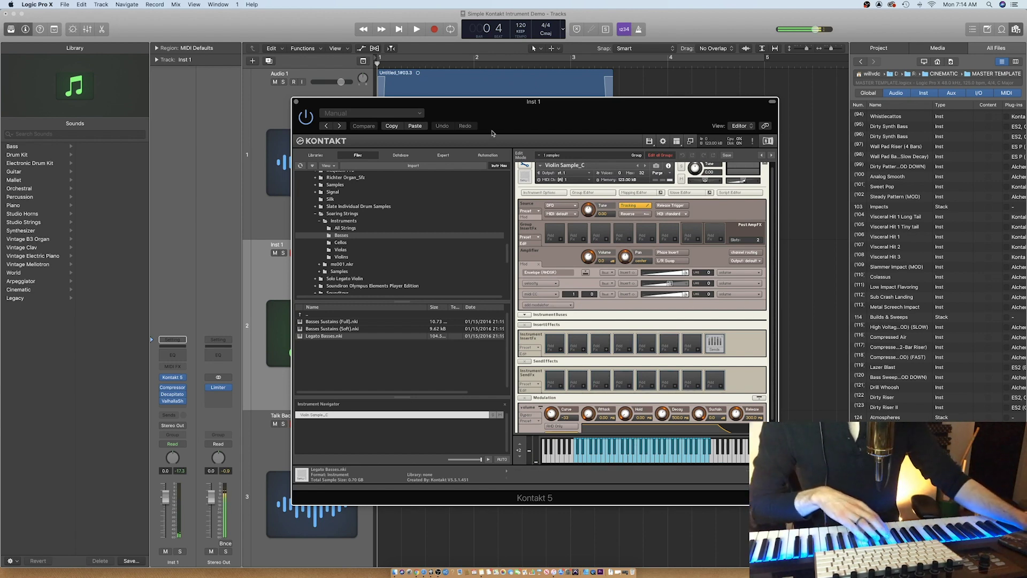
Exit Kontakt's Edit mode to return to the rack view with Violin Sample_C's header.
left_click_drag(504, 116, 513, 150)
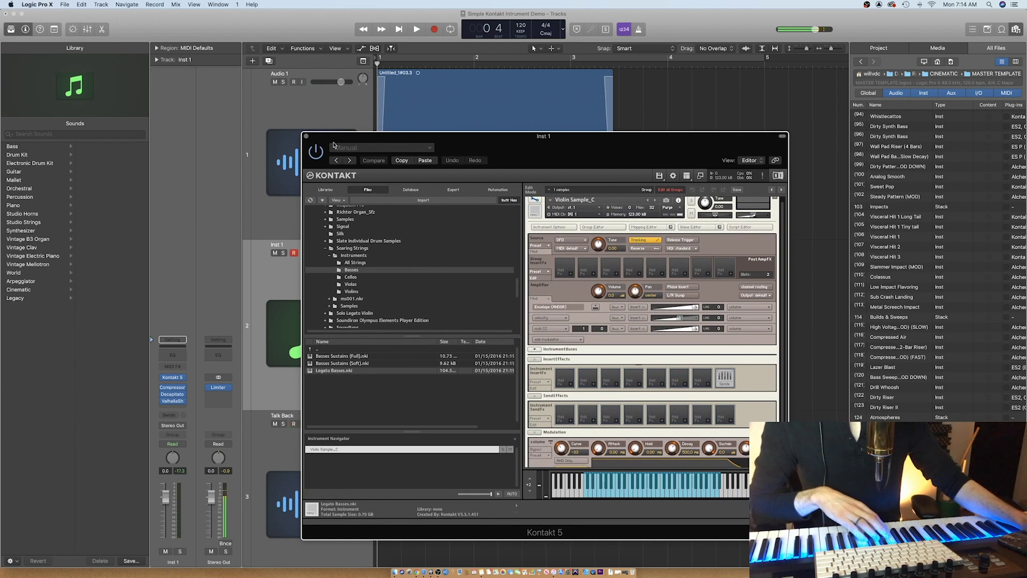
left_click(534, 200)
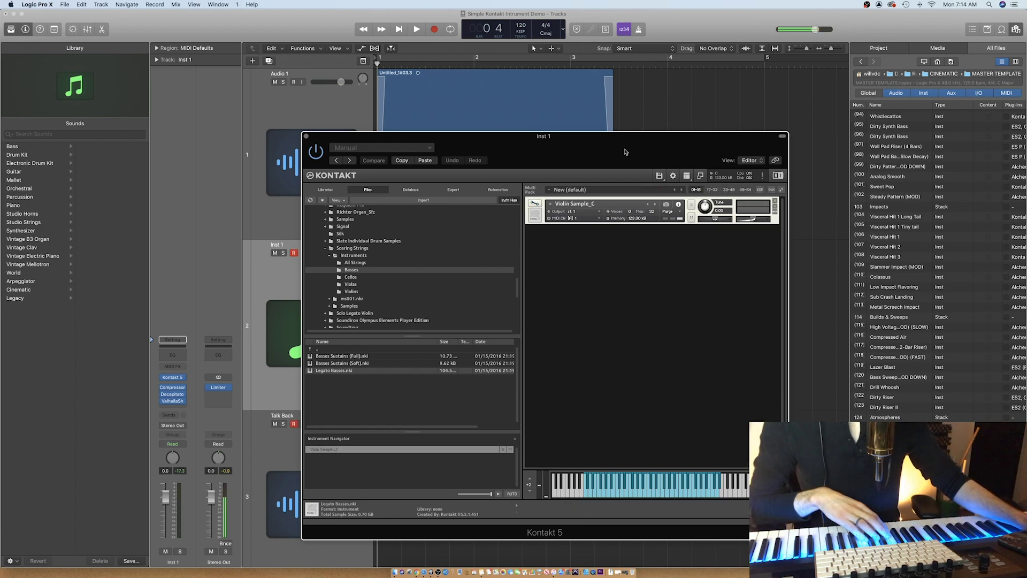
left_click_drag(625, 152, 542, 137)
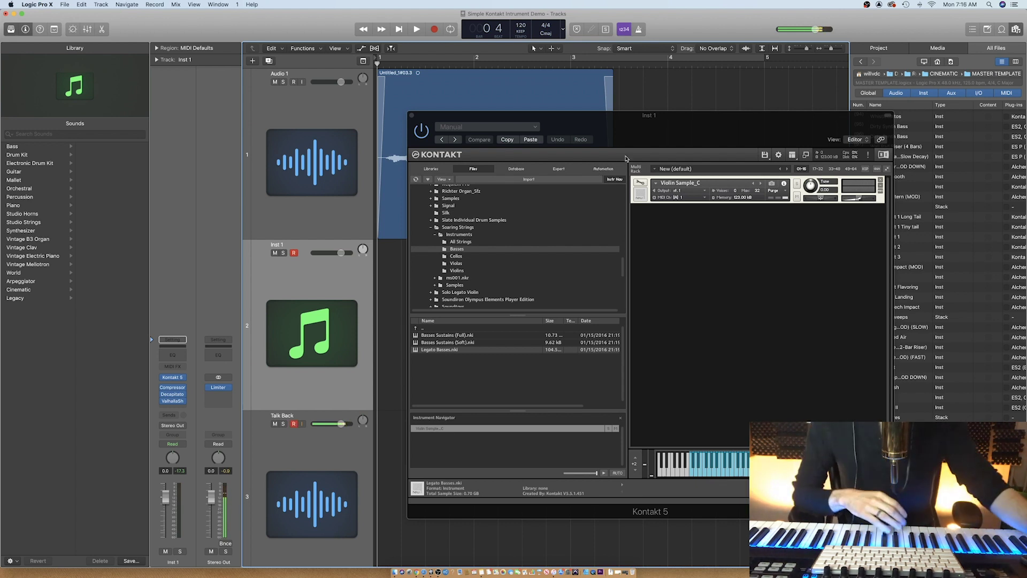
left_click_drag(668, 127, 588, 133)
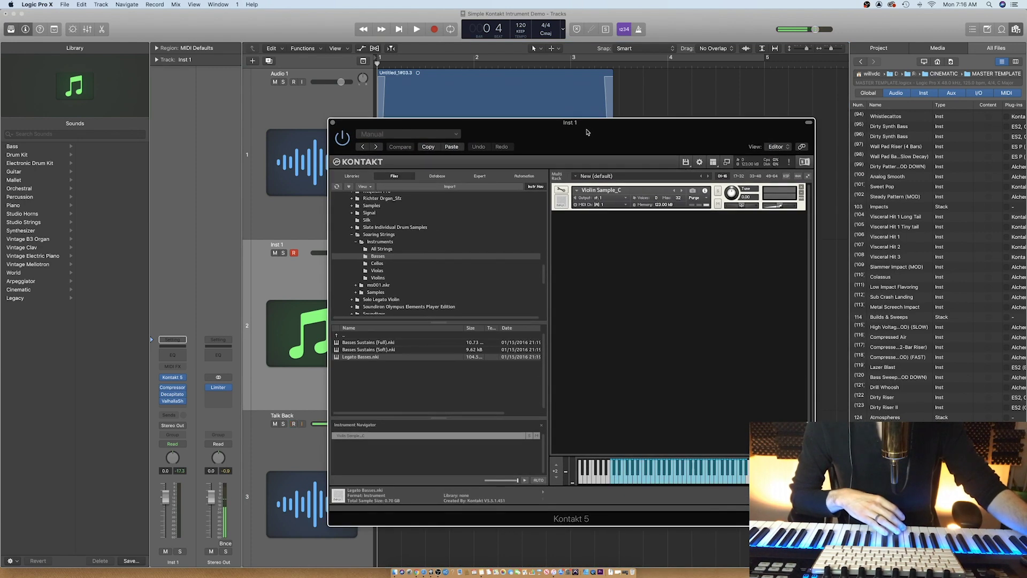